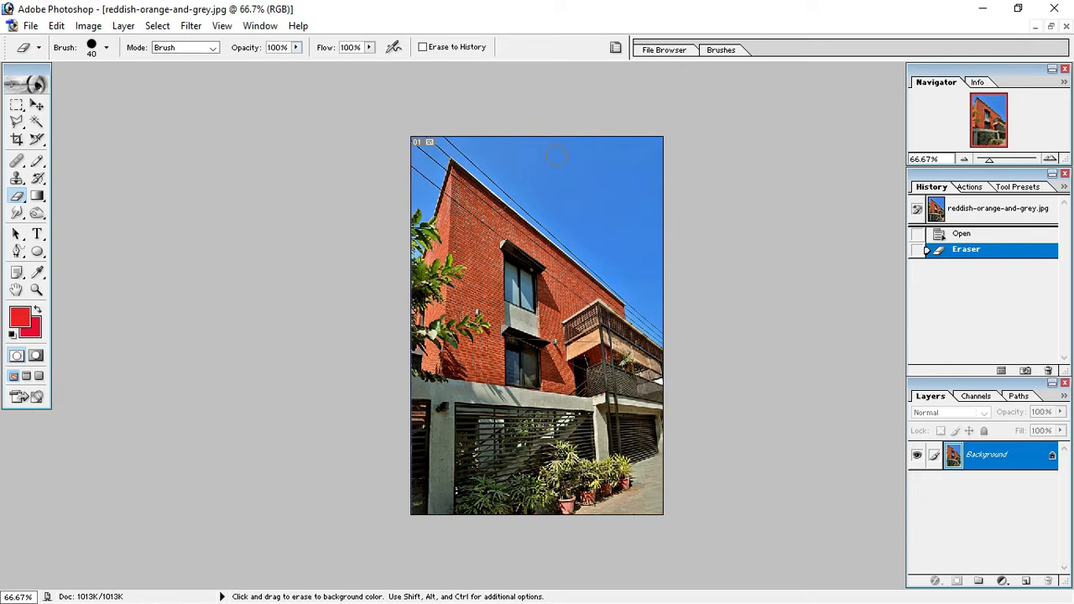
Try erasing the sky on the Background layer with the Eraser, and restore the image to its opening snapshot.
mouse_move(479, 152)
mouse_down()
mouse_move(650, 150)
mouse_move(650, 139)
mouse_move(655, 295)
mouse_up()
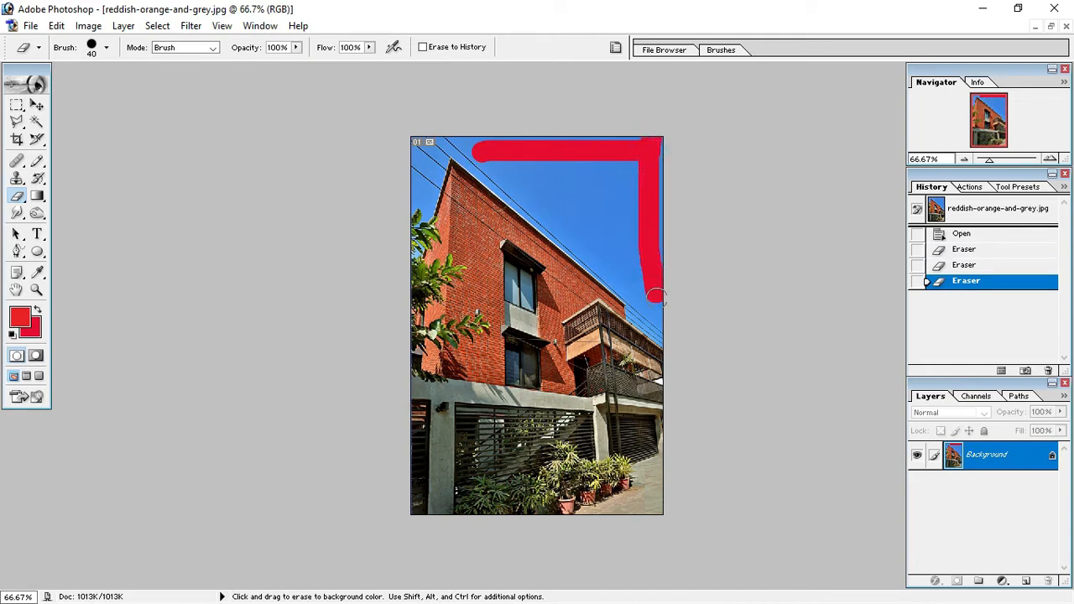
click(652, 143)
click(661, 158)
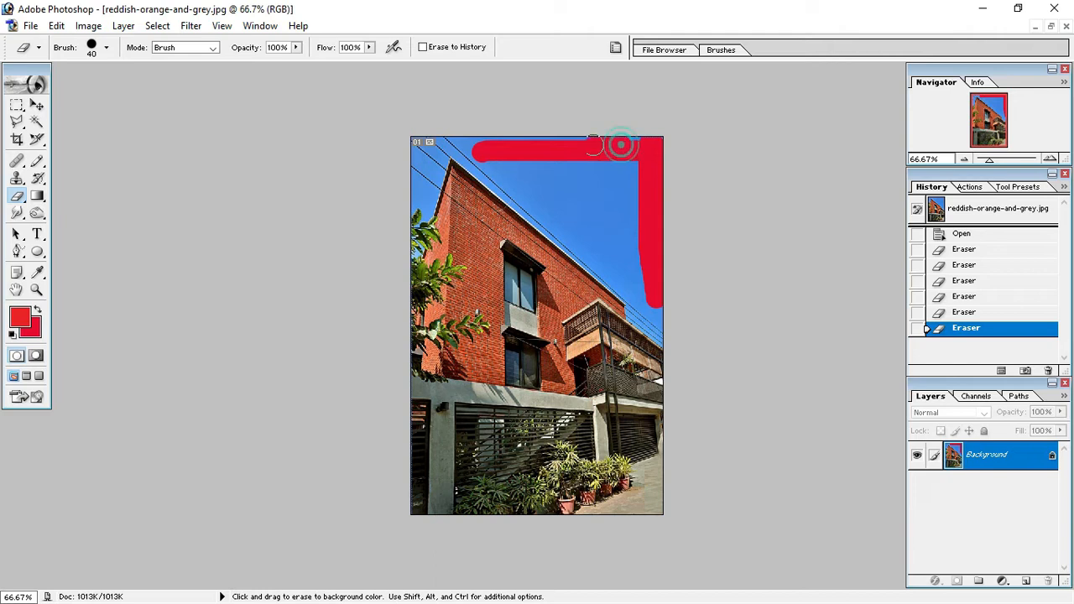
click(473, 136)
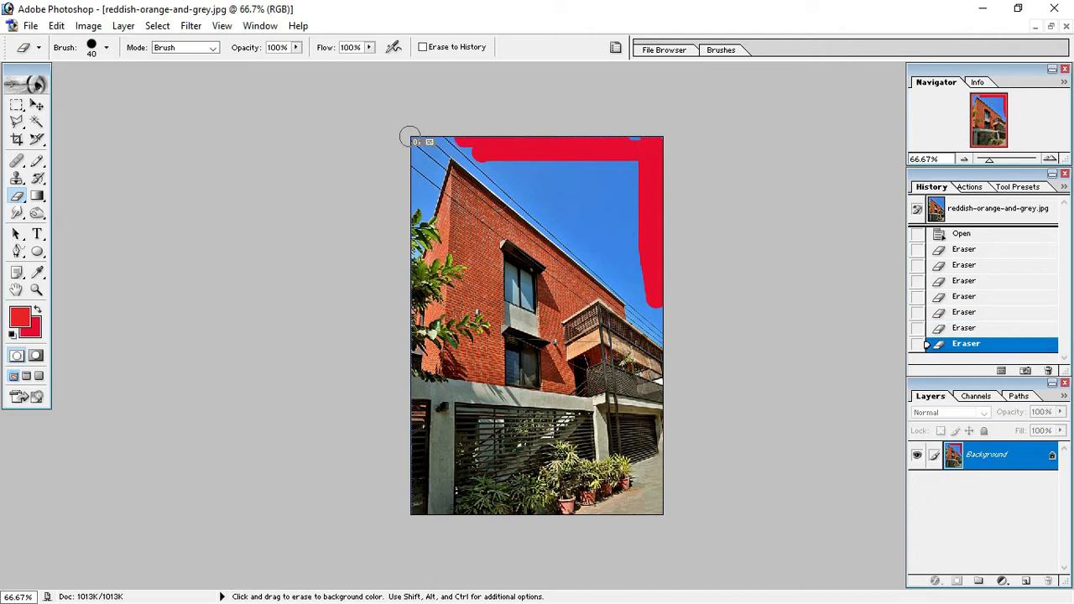
click(629, 141)
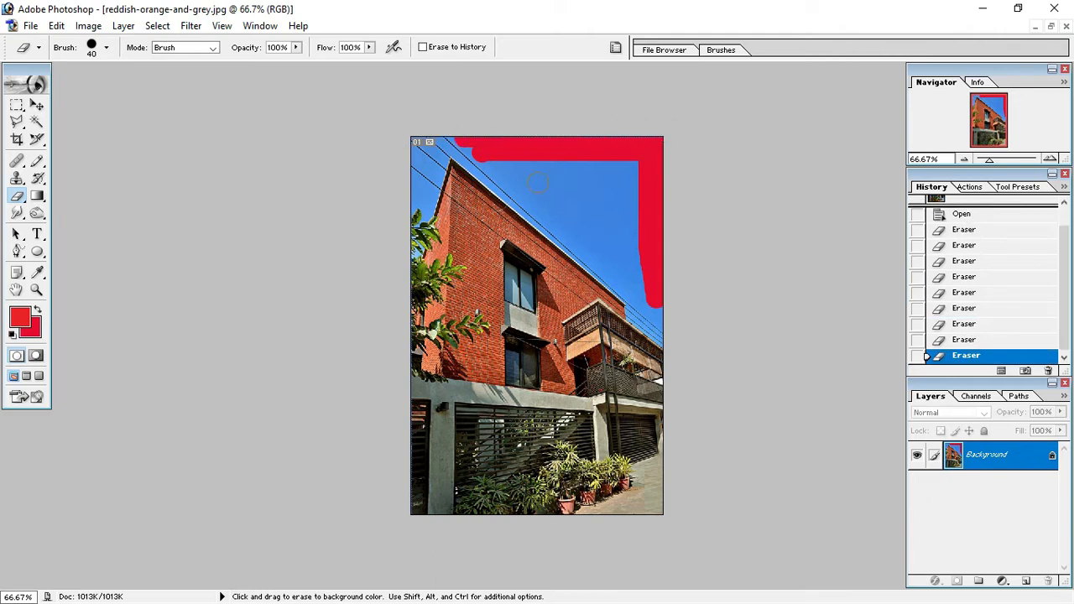
mouse_move(529, 165)
mouse_down()
mouse_move(603, 281)
mouse_move(661, 335)
mouse_move(662, 303)
mouse_move(630, 282)
mouse_move(639, 263)
mouse_move(615, 278)
mouse_move(656, 237)
mouse_move(606, 263)
mouse_move(644, 219)
mouse_move(595, 233)
mouse_move(586, 249)
mouse_move(608, 245)
mouse_move(639, 201)
mouse_move(569, 229)
mouse_move(653, 177)
mouse_move(559, 207)
mouse_move(629, 167)
mouse_up()
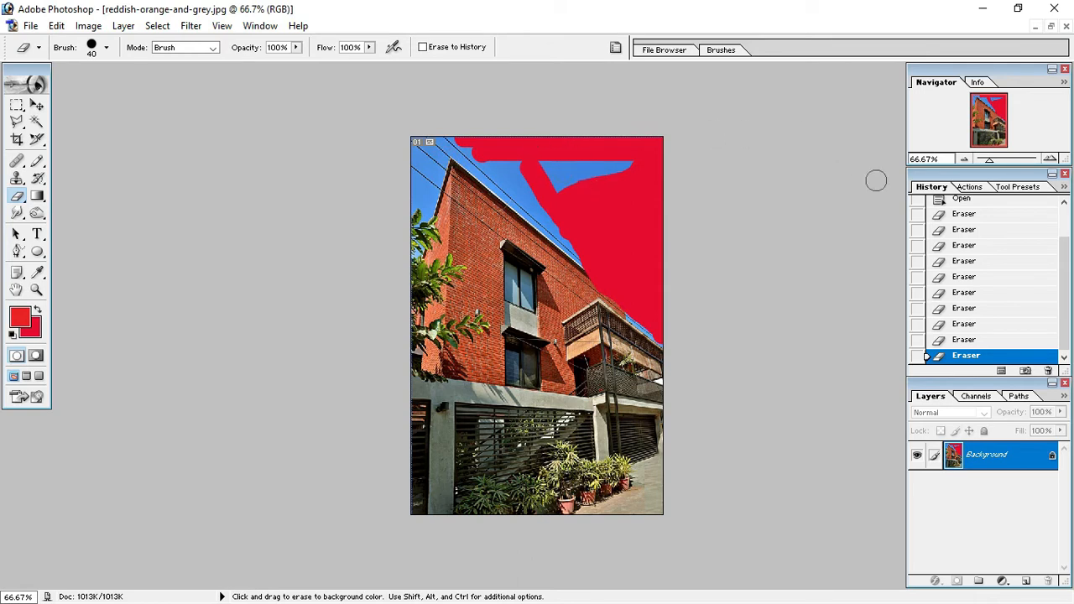
scroll(941, 210, up, 2)
click(971, 216)
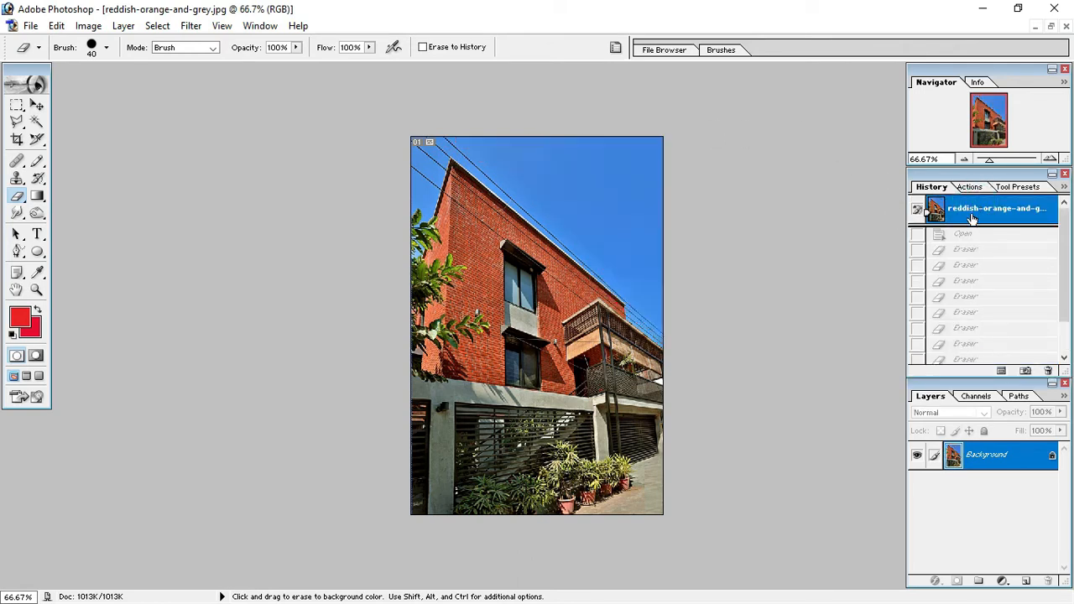
Convert the Background into a regular layer named Layer 0 and erase part of the sky beside the building.
double_click(990, 457)
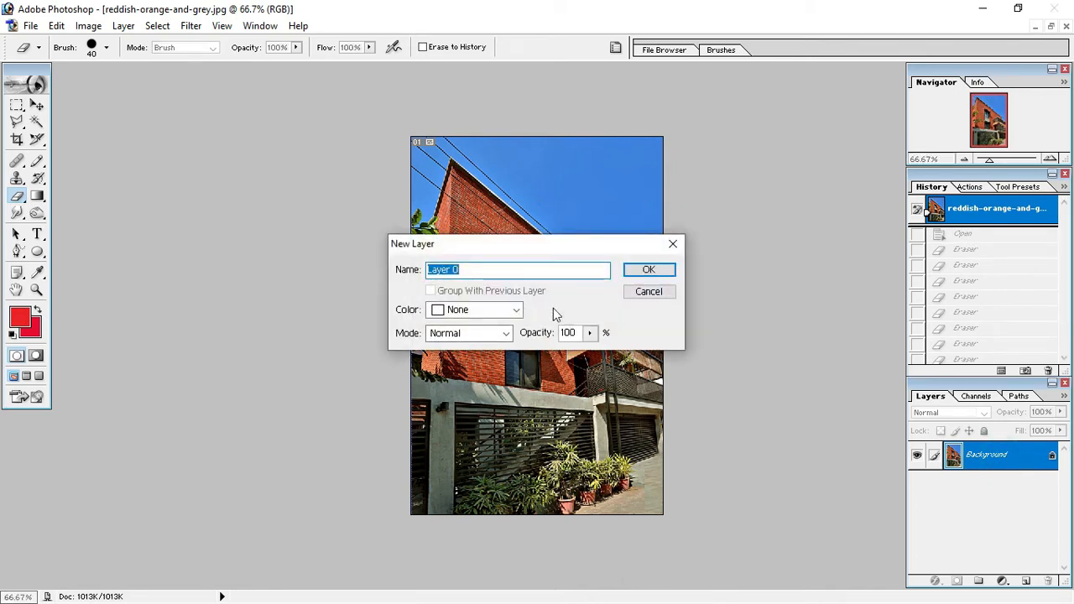
click(649, 271)
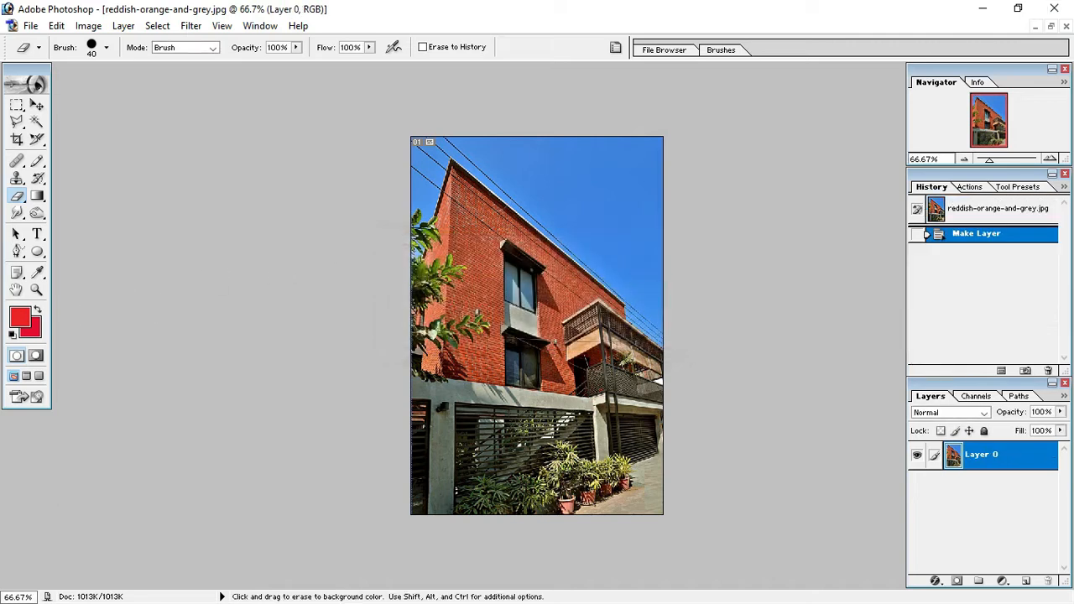
mouse_move(481, 146)
mouse_down()
mouse_move(653, 132)
mouse_move(654, 314)
mouse_move(608, 210)
mouse_move(565, 155)
mouse_move(642, 149)
mouse_move(656, 187)
mouse_move(648, 225)
mouse_move(635, 231)
mouse_move(652, 250)
mouse_move(623, 174)
mouse_move(585, 162)
mouse_move(625, 196)
mouse_move(634, 227)
mouse_move(608, 192)
mouse_move(620, 161)
mouse_move(654, 159)
mouse_move(652, 194)
mouse_move(626, 158)
mouse_move(651, 201)
mouse_move(586, 215)
mouse_move(546, 144)
mouse_move(609, 221)
mouse_up()
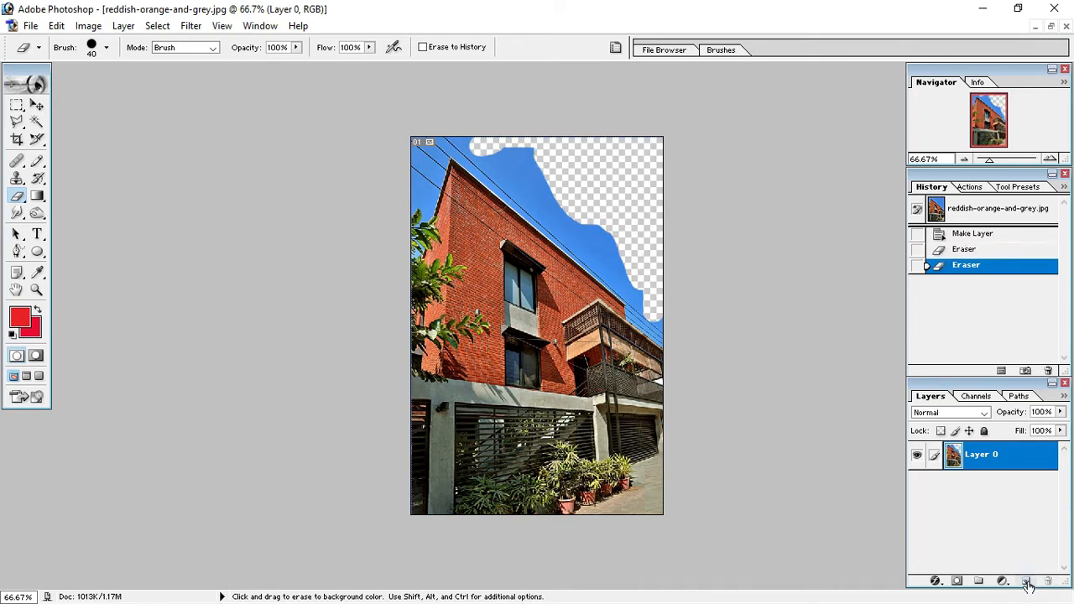
Add a new layer above Layer 0 and fill it with the red background colour.
click(1025, 581)
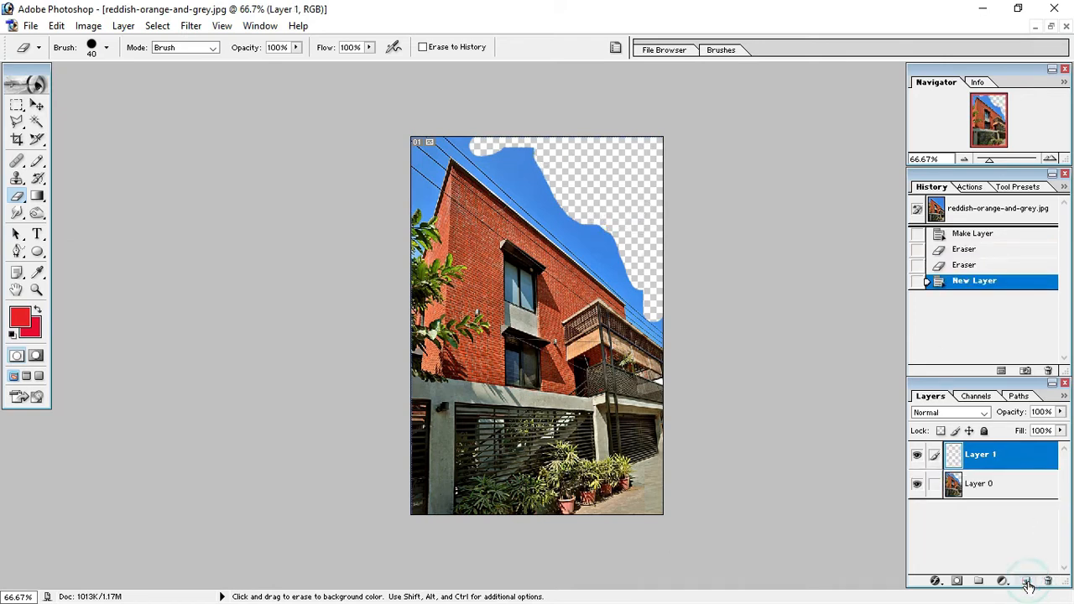
click(998, 460)
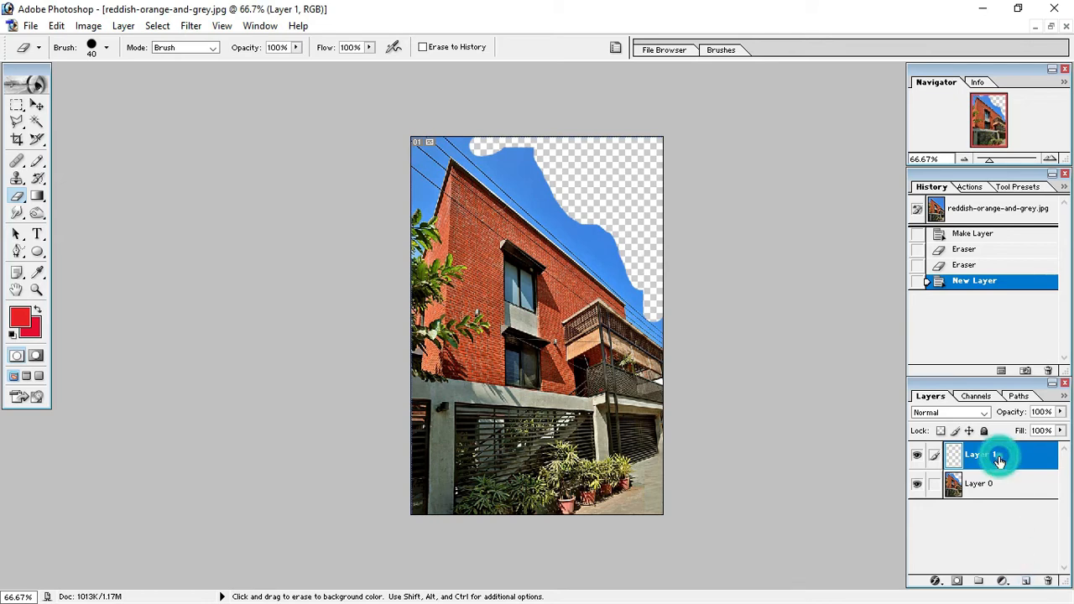
key(alt+BackSpace)
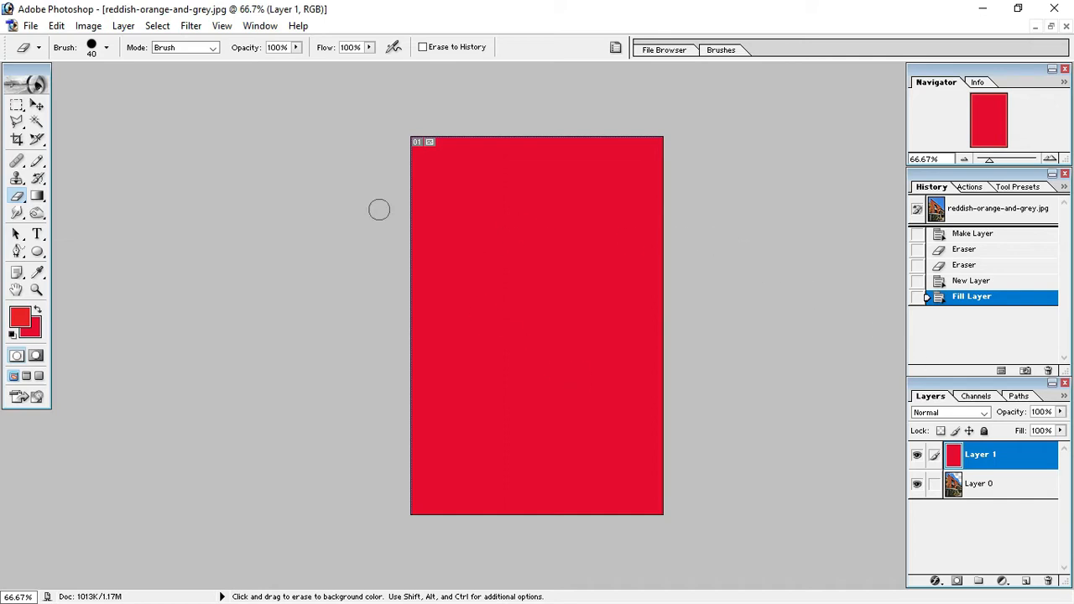
Set the background colour to cyan #0CC0E7, refill Layer 1 with it and move that layer below Layer 0.
click(32, 329)
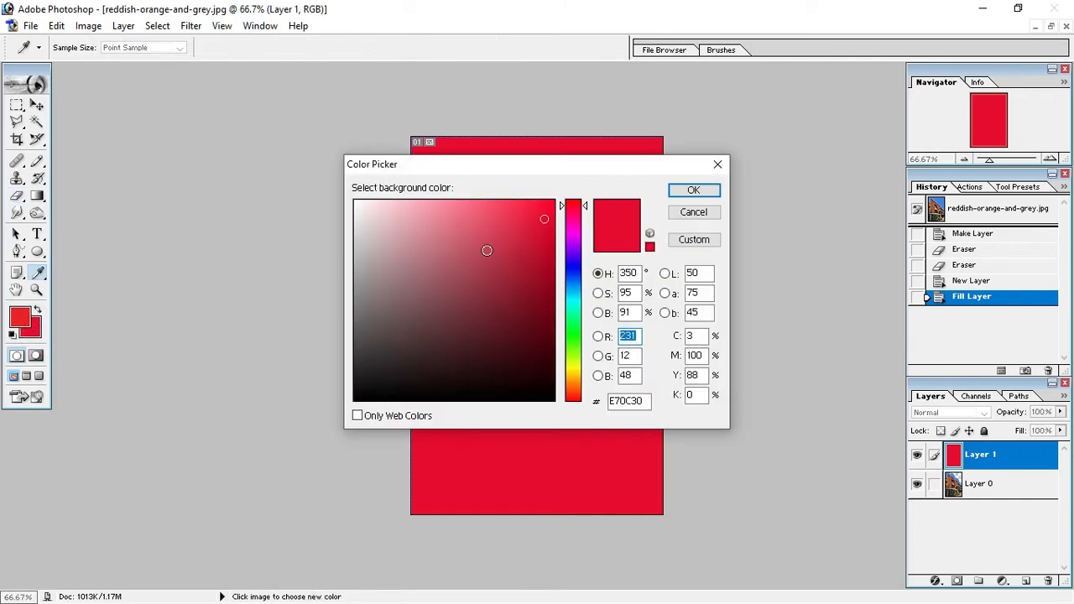
drag(565, 273, 578, 295)
click(692, 189)
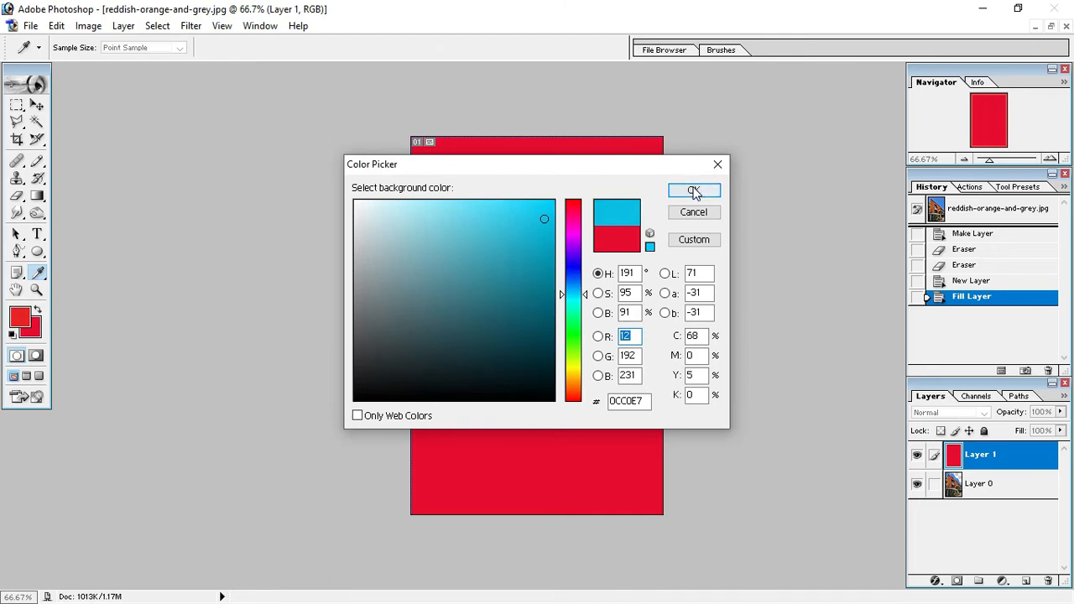
key(ctrl+BackSpace)
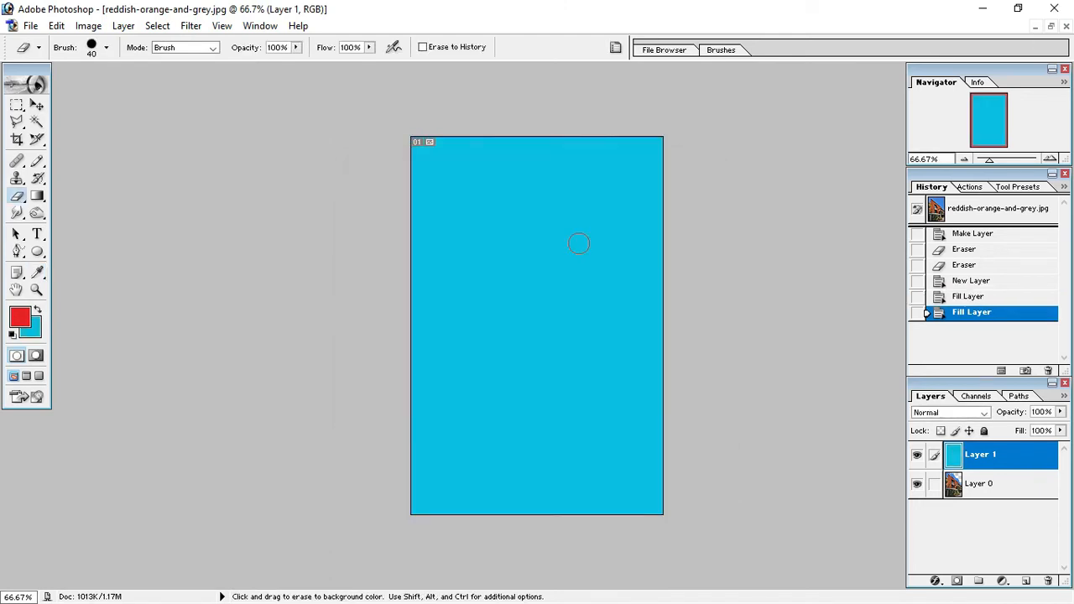
drag(979, 463, 974, 512)
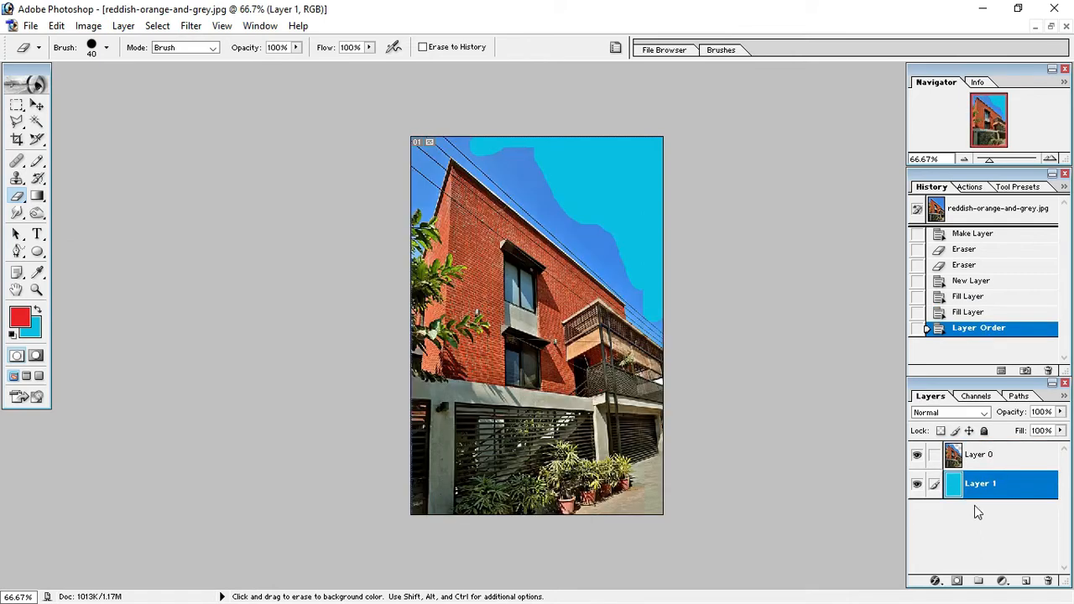
Erase more sky near the roofline on Layer 0, and restore the image to its opening snapshot.
click(976, 454)
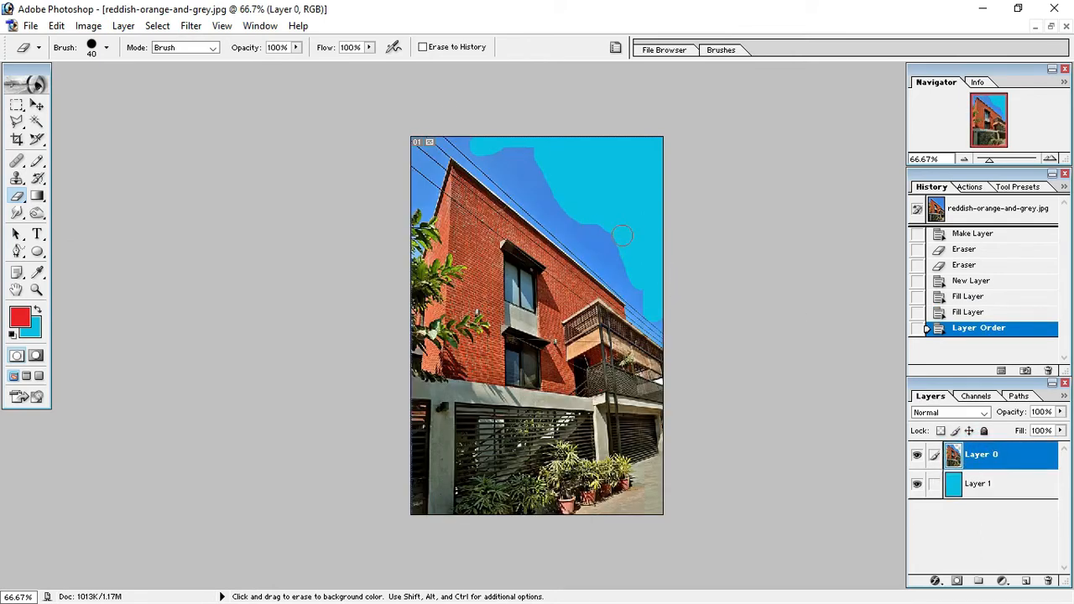
drag(515, 165, 618, 254)
mouse_move(550, 182)
mouse_down()
mouse_move(529, 156)
mouse_move(617, 237)
mouse_move(536, 185)
mouse_up()
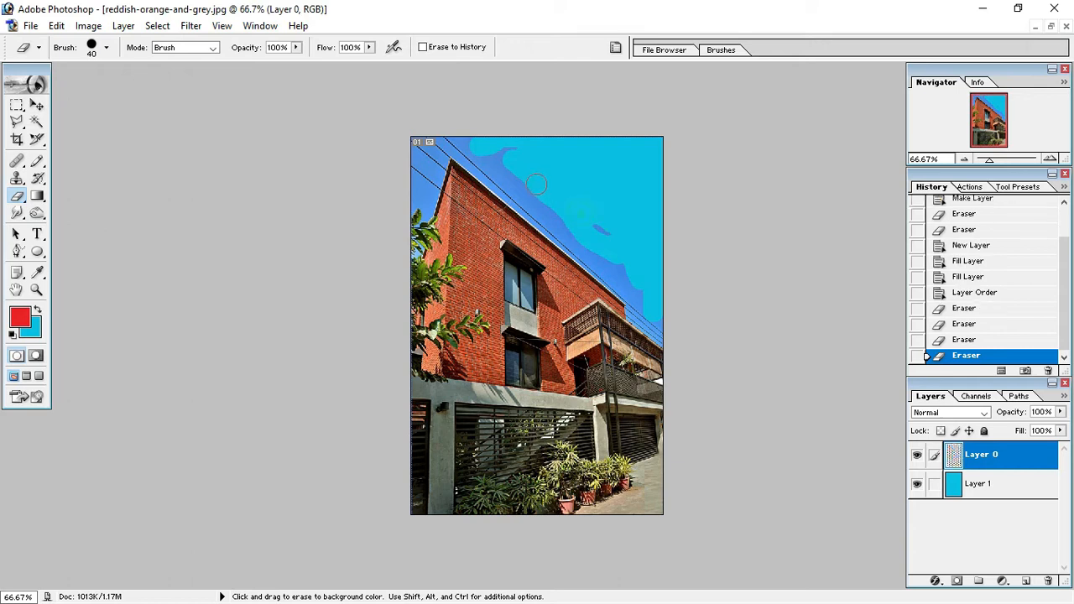
mouse_move(485, 147)
mouse_down()
mouse_move(636, 290)
mouse_move(467, 154)
mouse_move(537, 152)
mouse_up()
drag(588, 220, 630, 248)
scroll(970, 223, up, 5)
click(971, 211)
Switch to the Background Eraser Tool and try a stroke across the sky, undoing it.
right_click(15, 200)
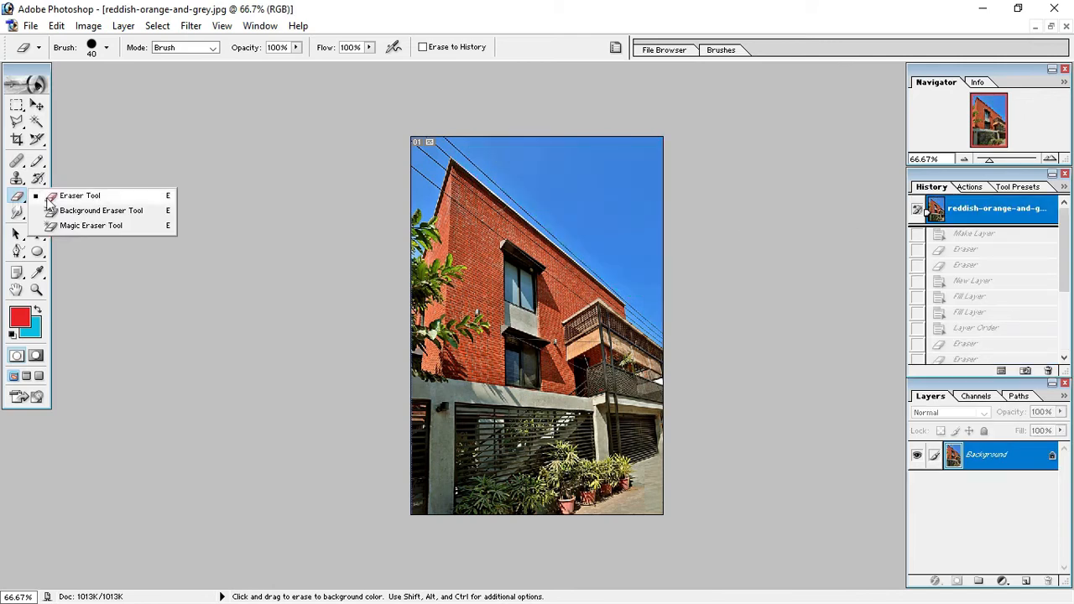
click(132, 210)
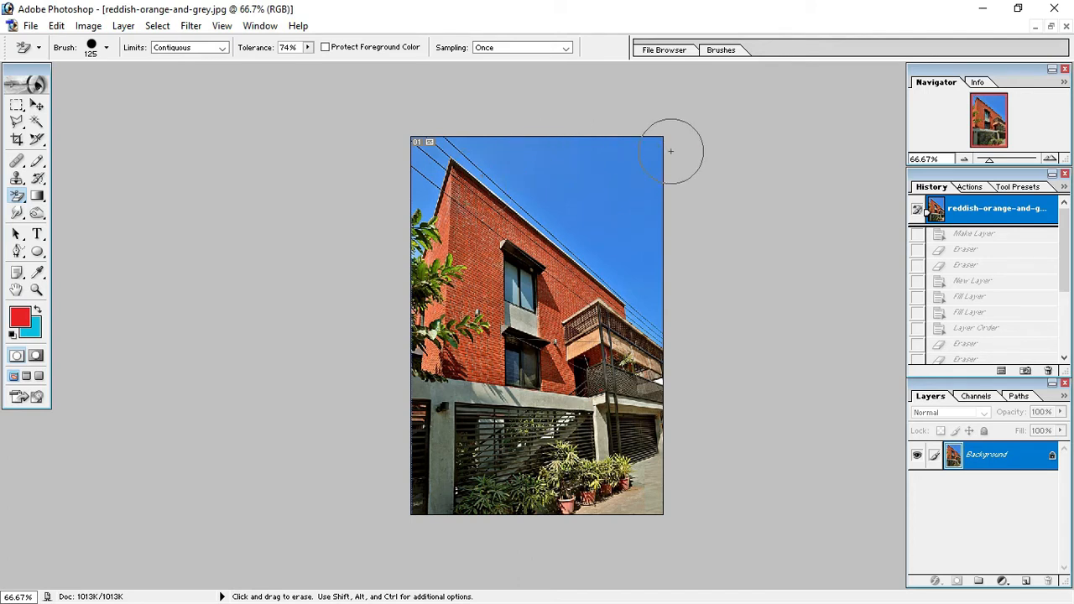
mouse_move(642, 144)
mouse_down()
mouse_move(610, 165)
mouse_move(553, 139)
mouse_move(671, 212)
mouse_move(556, 193)
mouse_move(508, 141)
mouse_move(451, 138)
mouse_move(676, 272)
mouse_move(652, 217)
mouse_move(661, 159)
mouse_move(658, 328)
mouse_move(605, 276)
mouse_up()
key(ctrl+z)
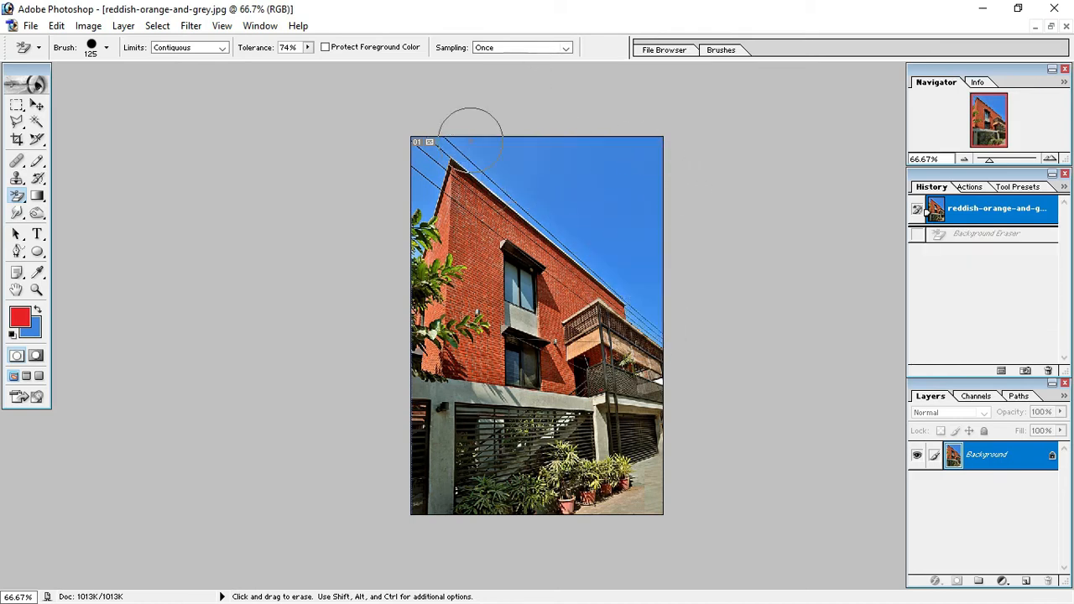
Try the Background Eraser with Continuous sampling across the sky and brick wall, and restore the opening snapshot.
click(564, 48)
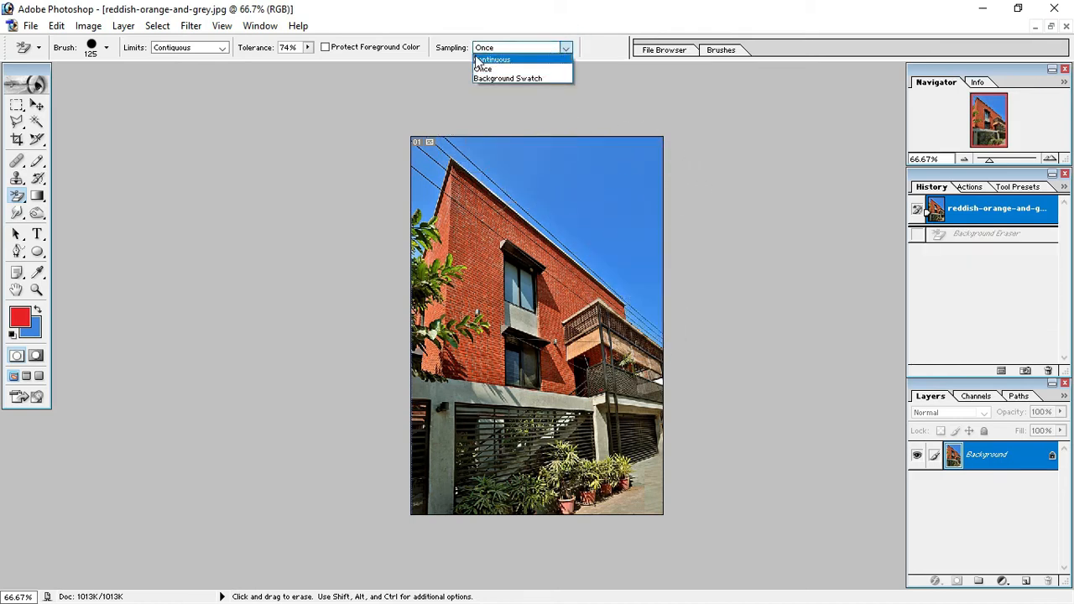
click(521, 60)
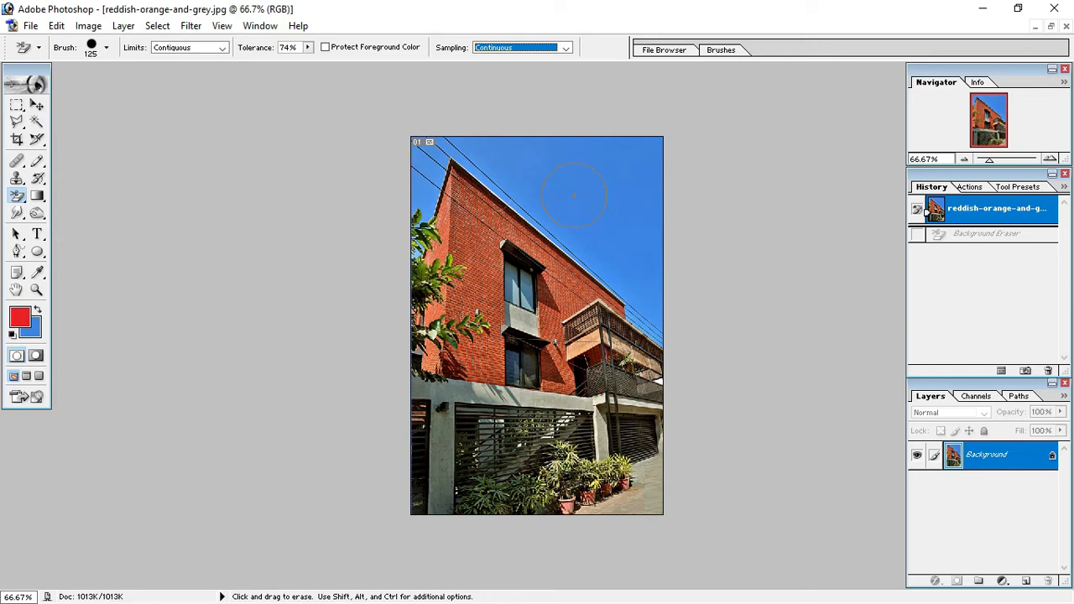
click(614, 151)
click(589, 184)
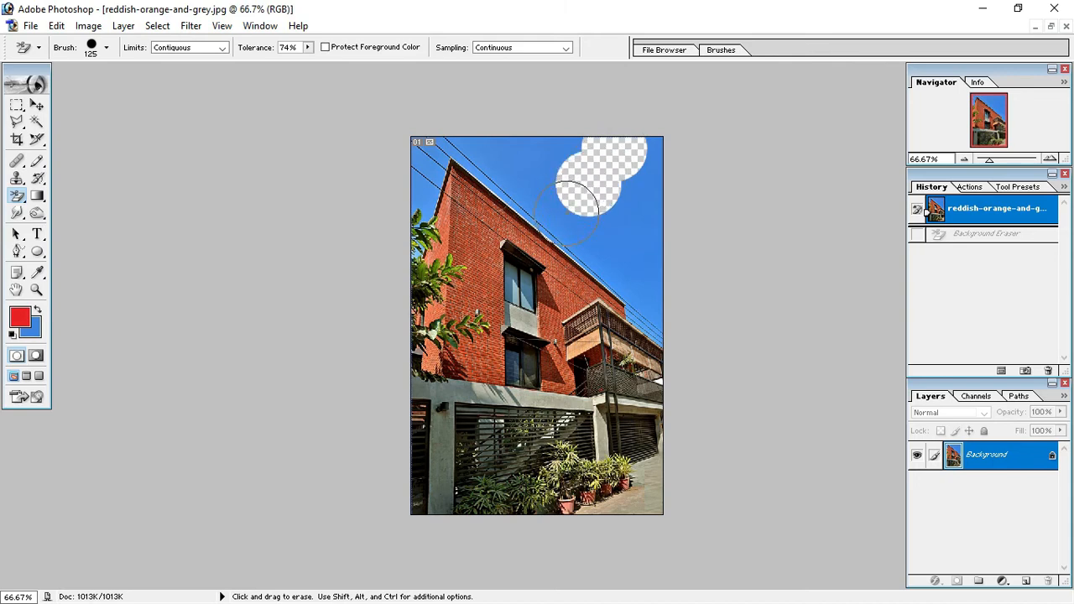
click(566, 213)
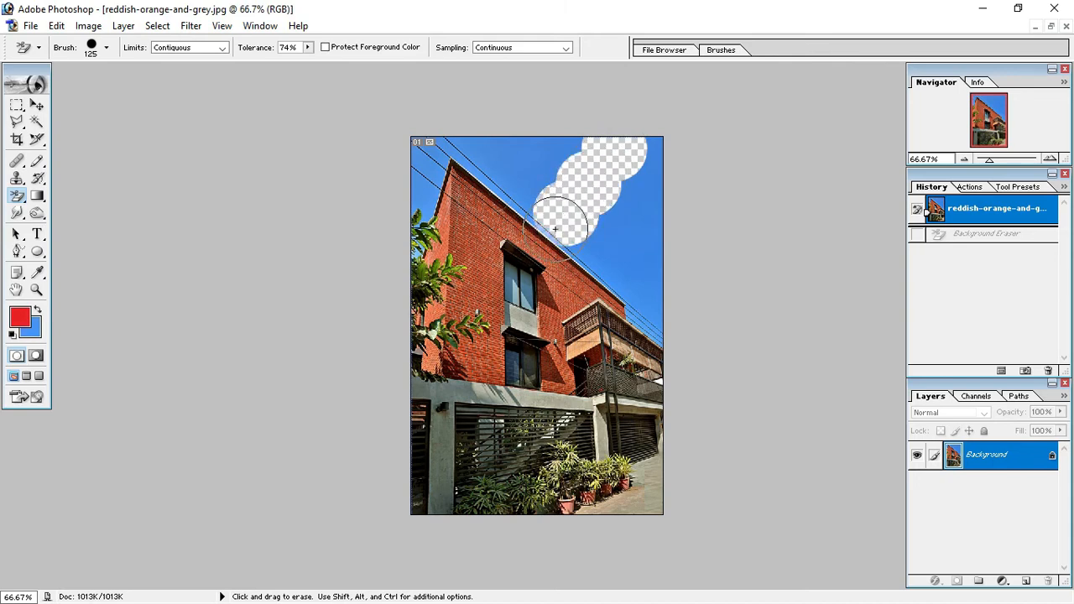
mouse_move(544, 243)
mouse_down()
mouse_move(512, 271)
mouse_move(448, 180)
mouse_move(495, 243)
mouse_move(605, 317)
mouse_move(591, 260)
mouse_move(606, 213)
mouse_move(642, 195)
mouse_up()
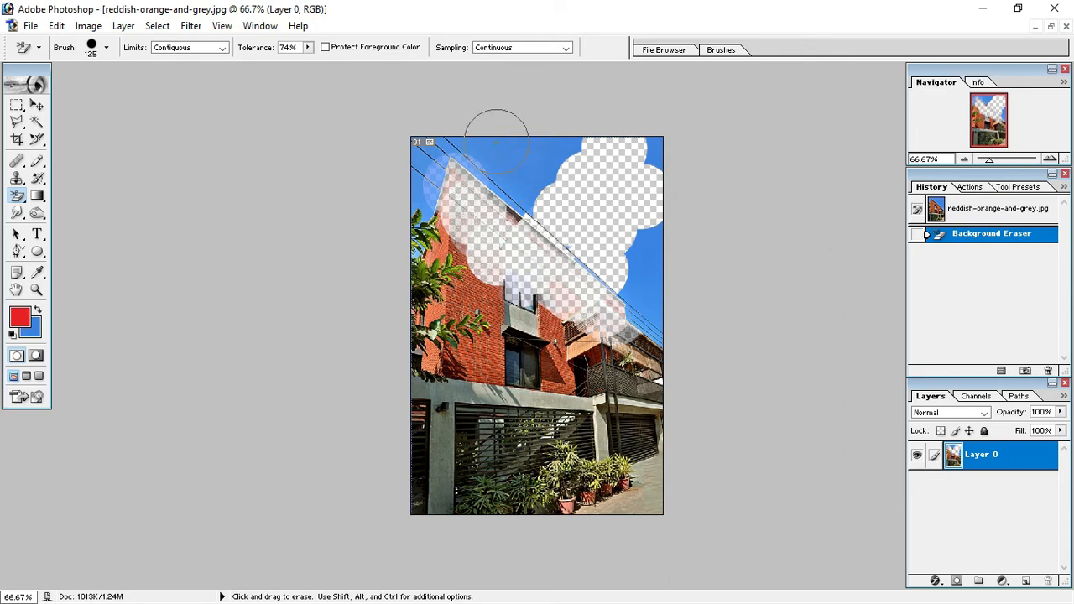
click(990, 215)
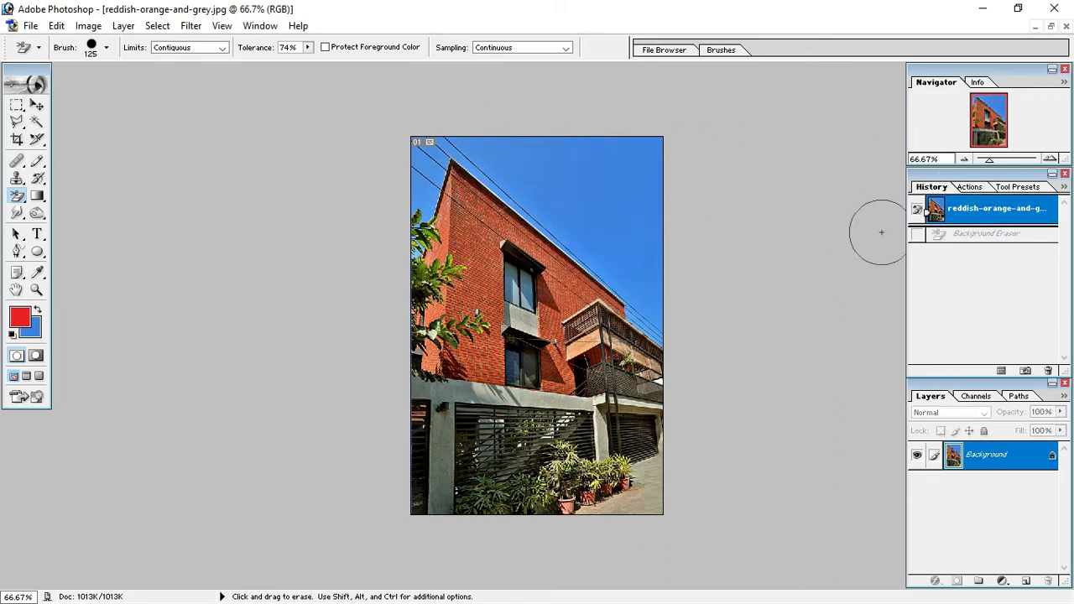
Set the Background Eraser's sampling to Once and erase all the blue sky around the building.
click(551, 48)
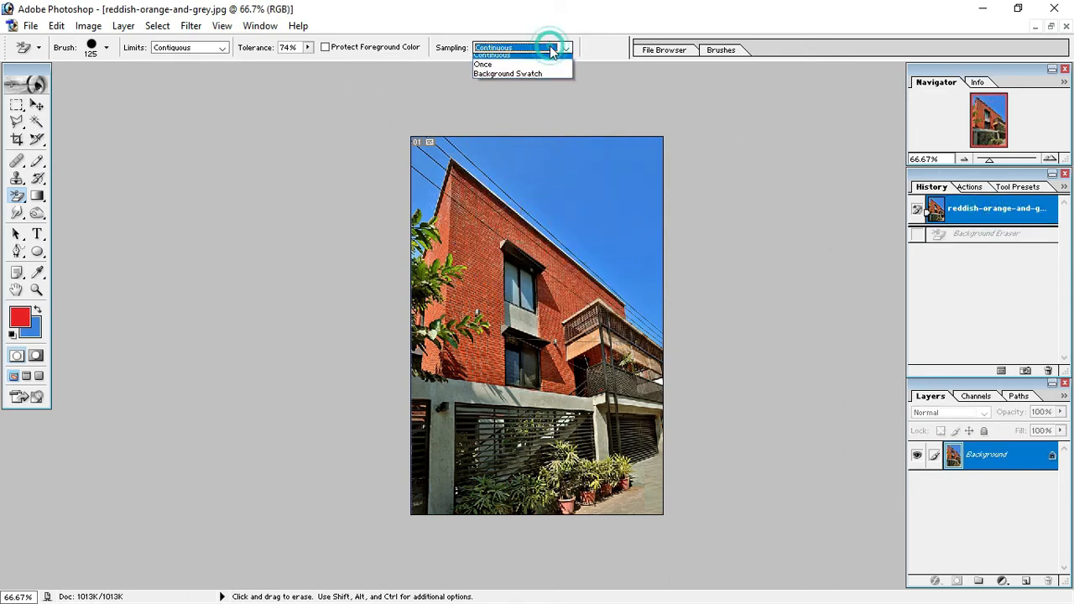
click(491, 70)
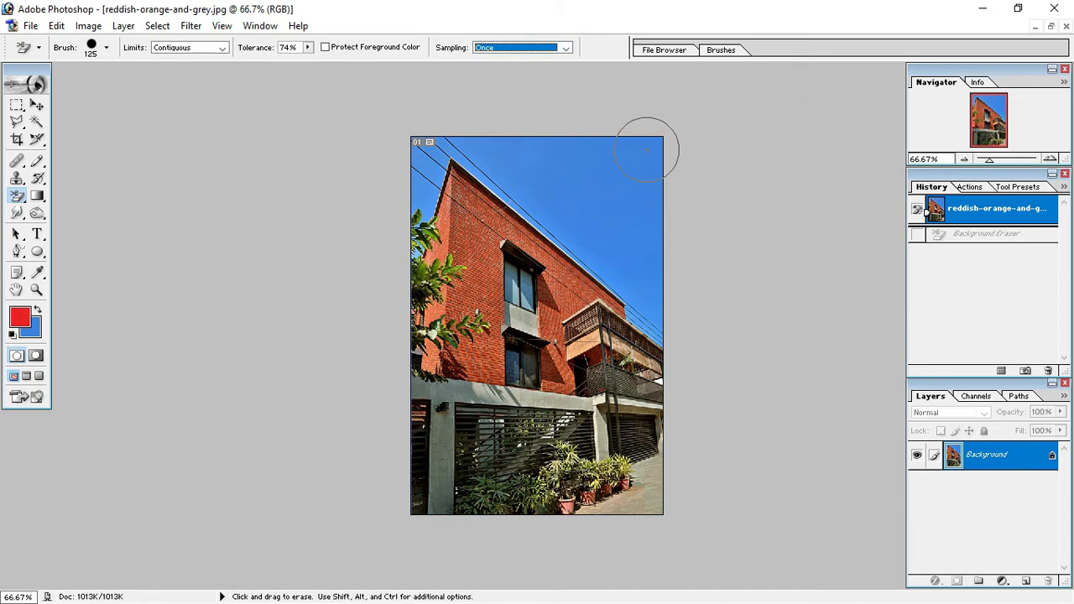
mouse_move(645, 149)
mouse_down()
mouse_move(596, 208)
mouse_move(520, 208)
mouse_up()
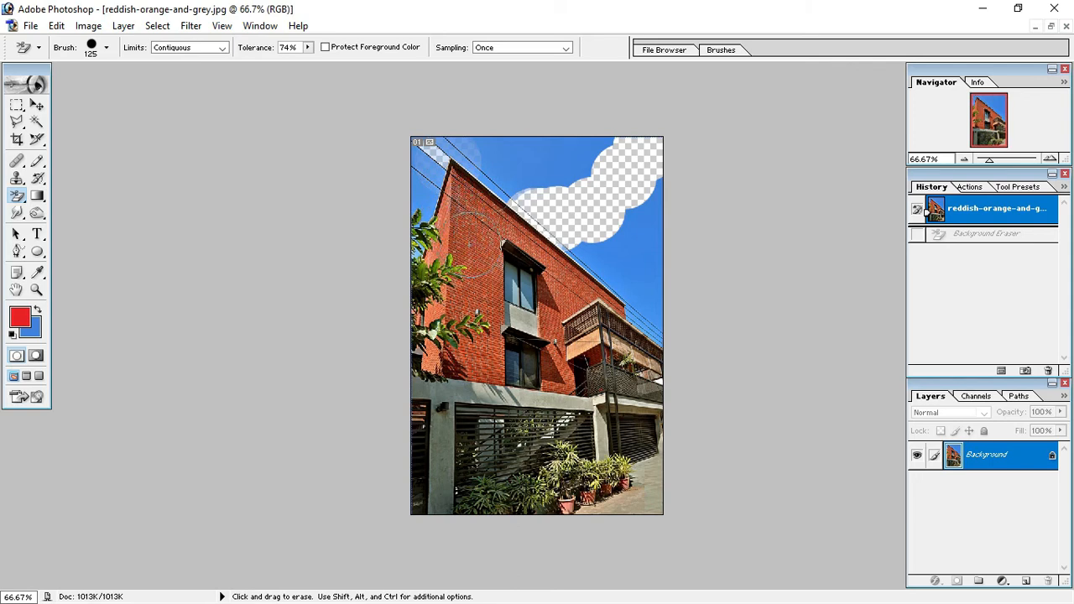
mouse_move(412, 162)
mouse_down()
mouse_move(475, 156)
mouse_move(569, 180)
mouse_move(589, 151)
mouse_move(517, 141)
mouse_move(485, 151)
mouse_move(482, 199)
mouse_move(565, 230)
mouse_move(616, 279)
mouse_move(628, 273)
mouse_move(634, 204)
mouse_move(657, 190)
mouse_move(651, 294)
mouse_move(662, 336)
mouse_move(580, 234)
mouse_move(489, 164)
mouse_move(514, 133)
mouse_move(444, 135)
mouse_move(420, 165)
mouse_move(420, 253)
mouse_move(433, 193)
mouse_up()
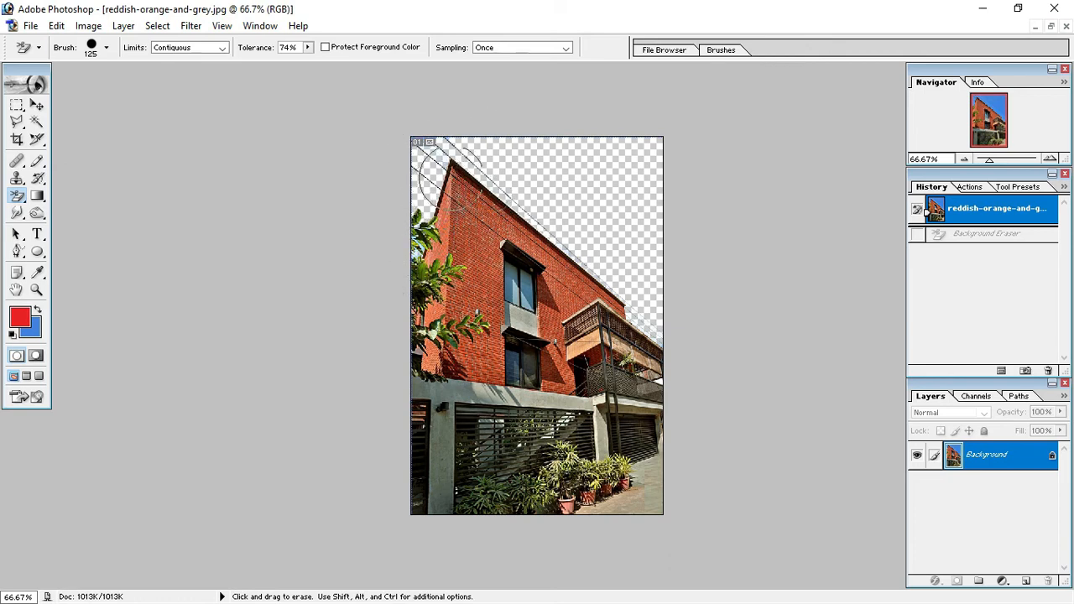
drag(604, 185, 592, 192)
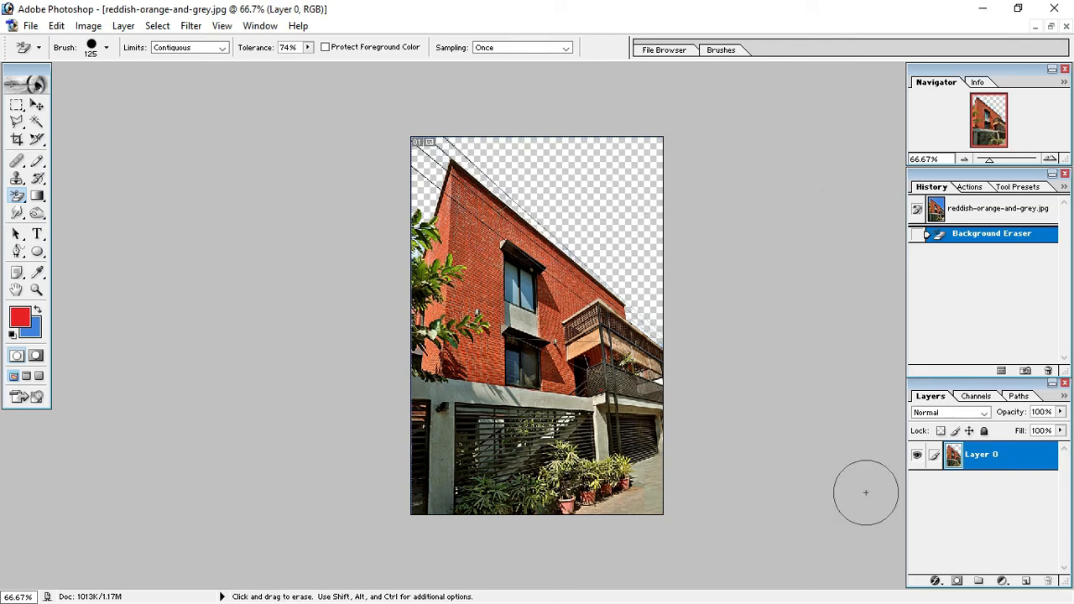
Add a new layer above the building layer and set the background colour to dark teal #007765.
click(1025, 580)
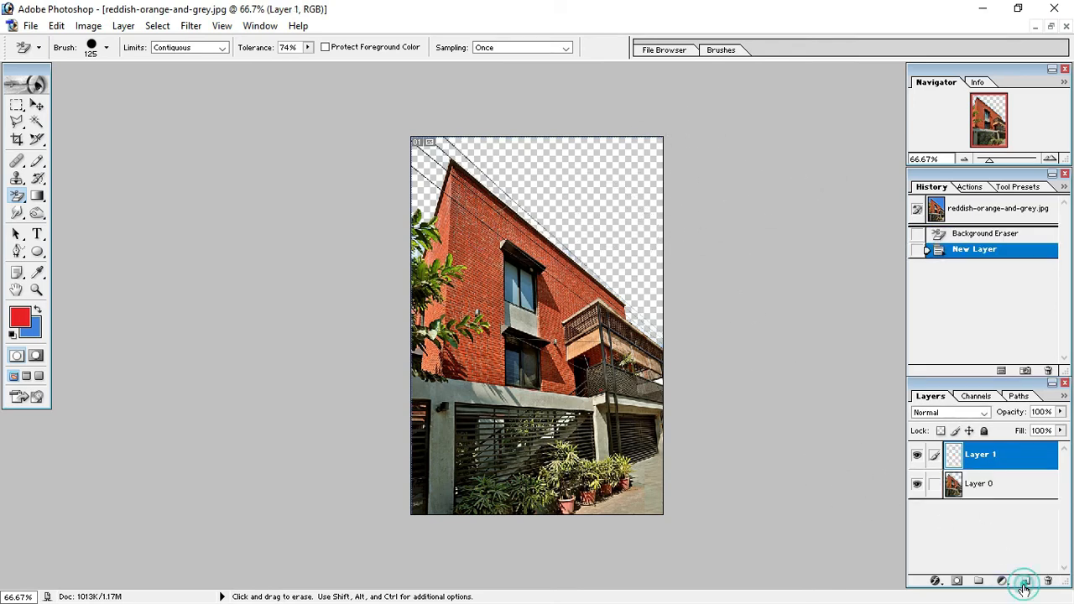
click(33, 329)
click(553, 307)
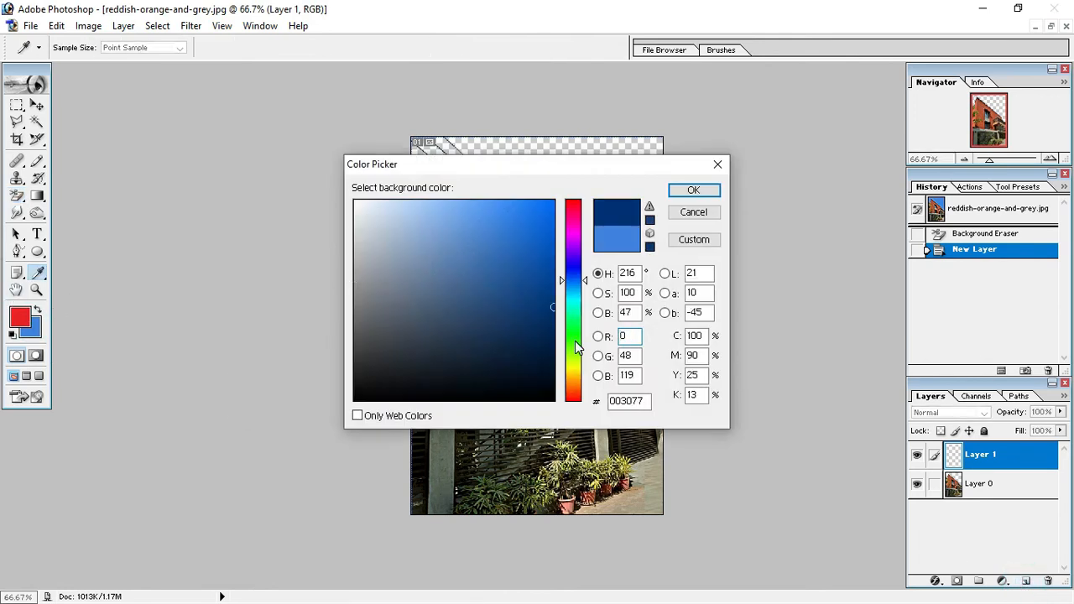
drag(577, 347, 578, 306)
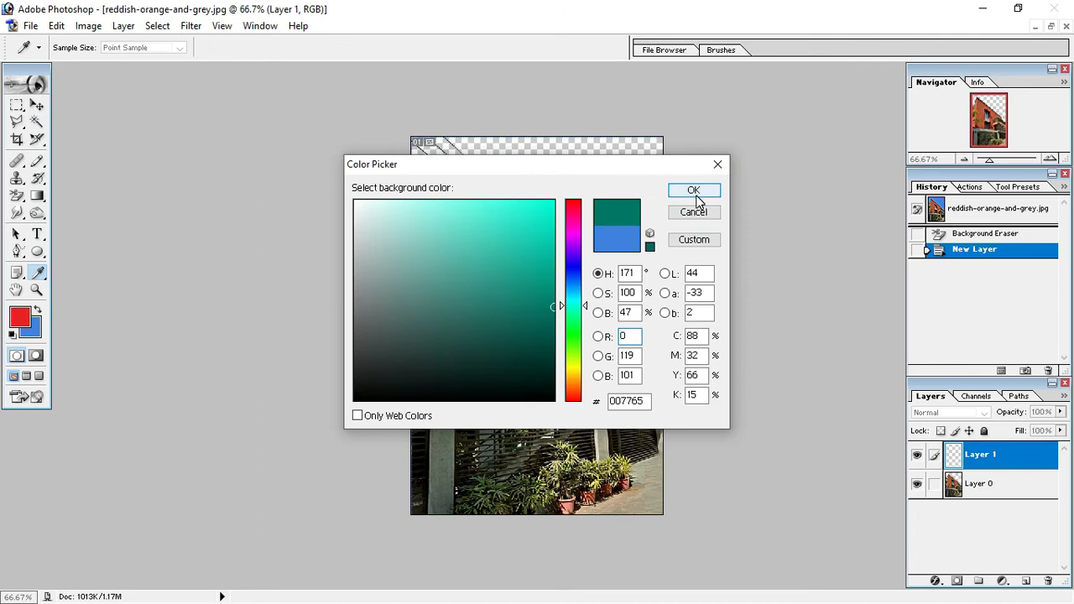
click(693, 192)
key(e)
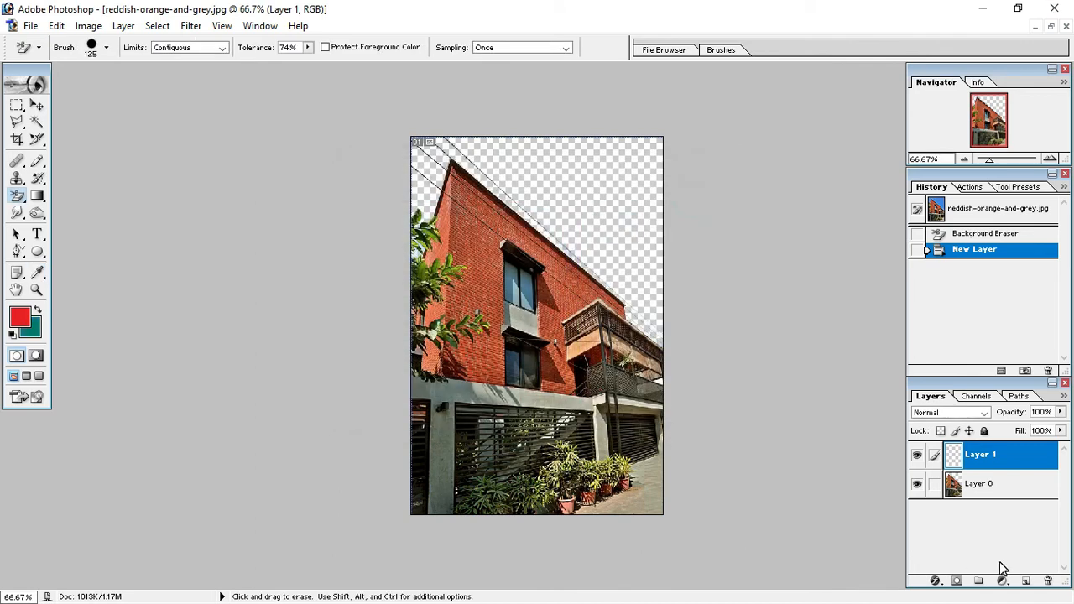
Fill the new layer with the teal background colour and move it beneath the building layer.
key(ctrl+BackSpace)
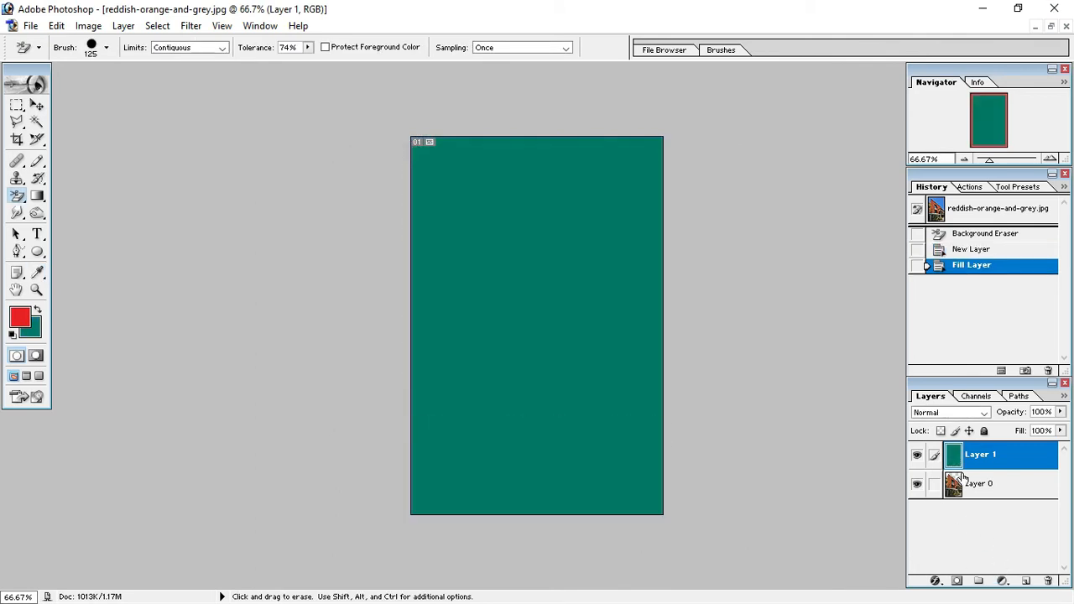
drag(978, 467, 978, 502)
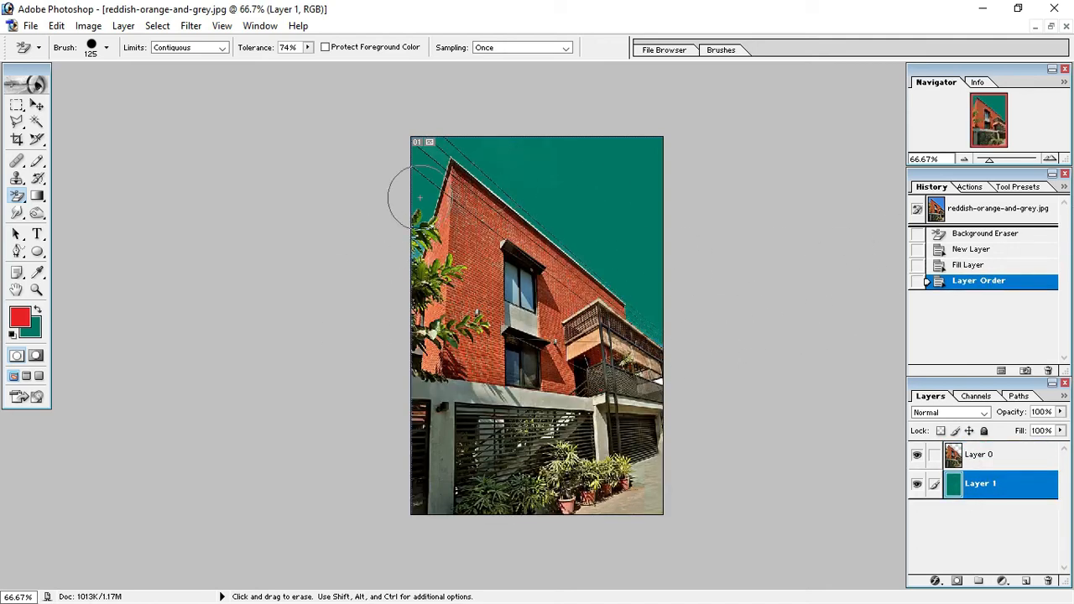
Restore the building photo's opening snapshot and switch to the Magic Eraser Tool.
drag(17, 195, 91, 210)
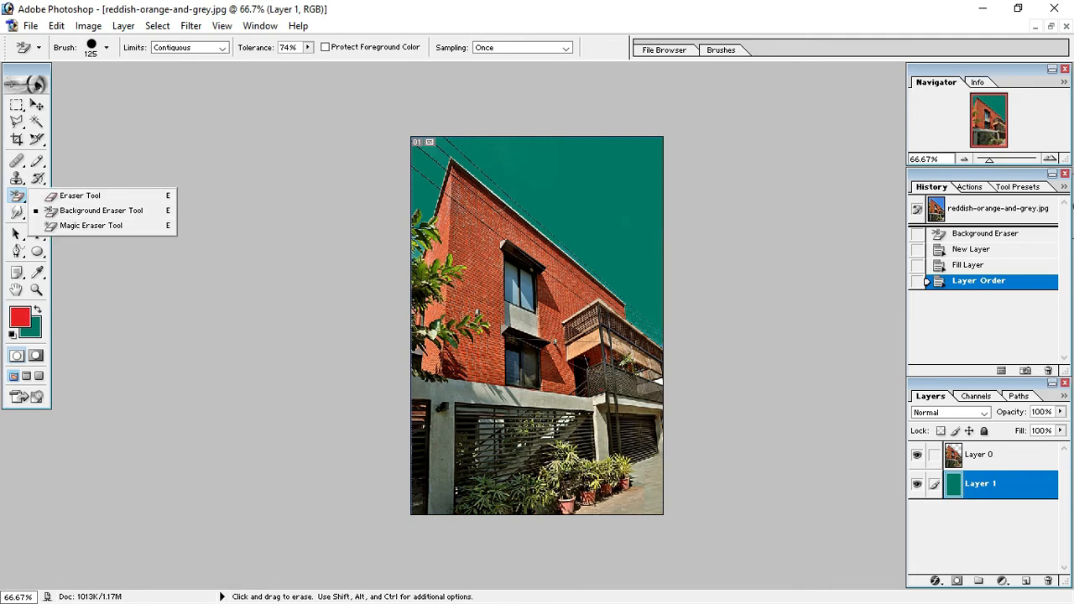
click(995, 235)
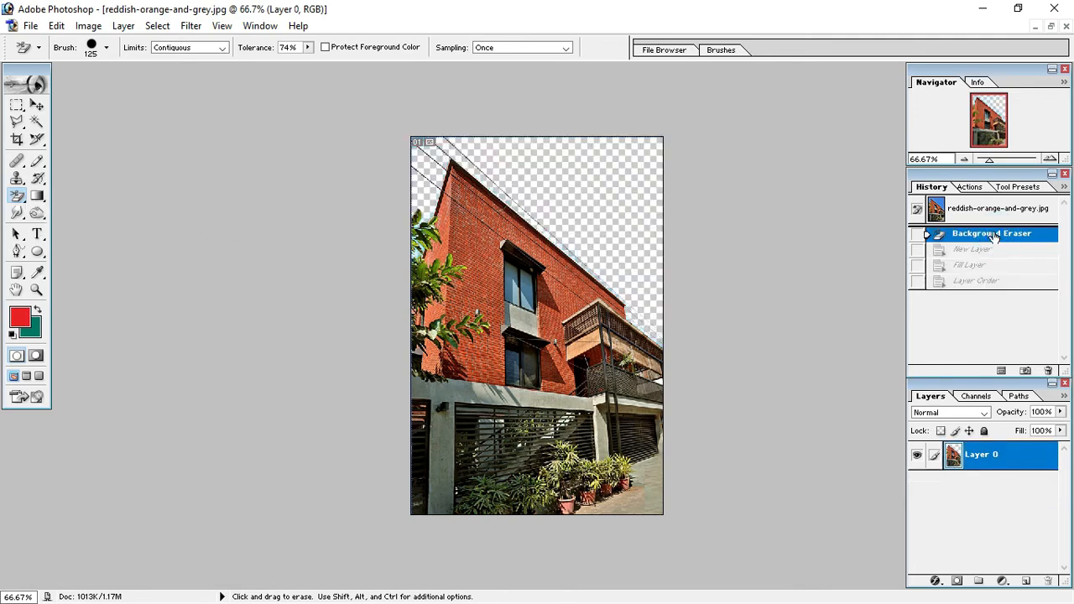
click(976, 211)
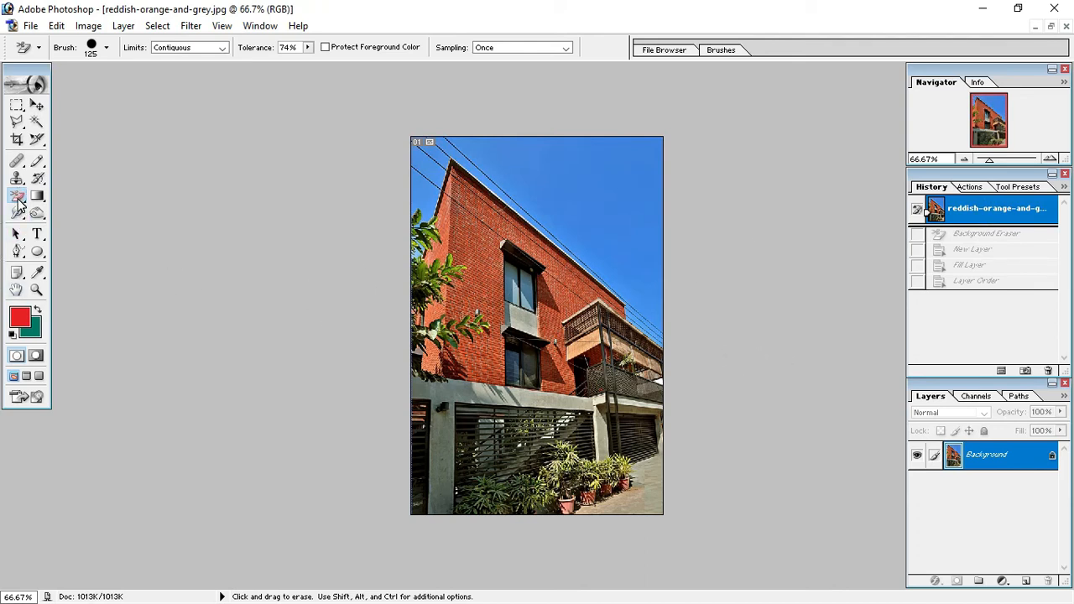
click(18, 202)
click(89, 225)
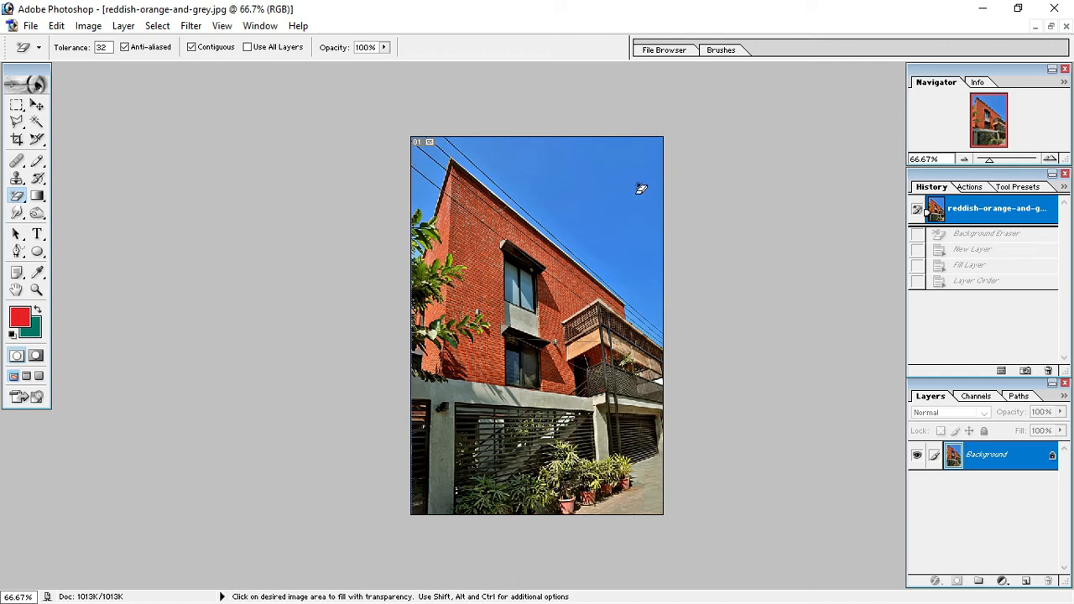
Erase the open sky and the blue areas between the cables around the roof's peak with the Magic Eraser at tolerance 32.
click(571, 177)
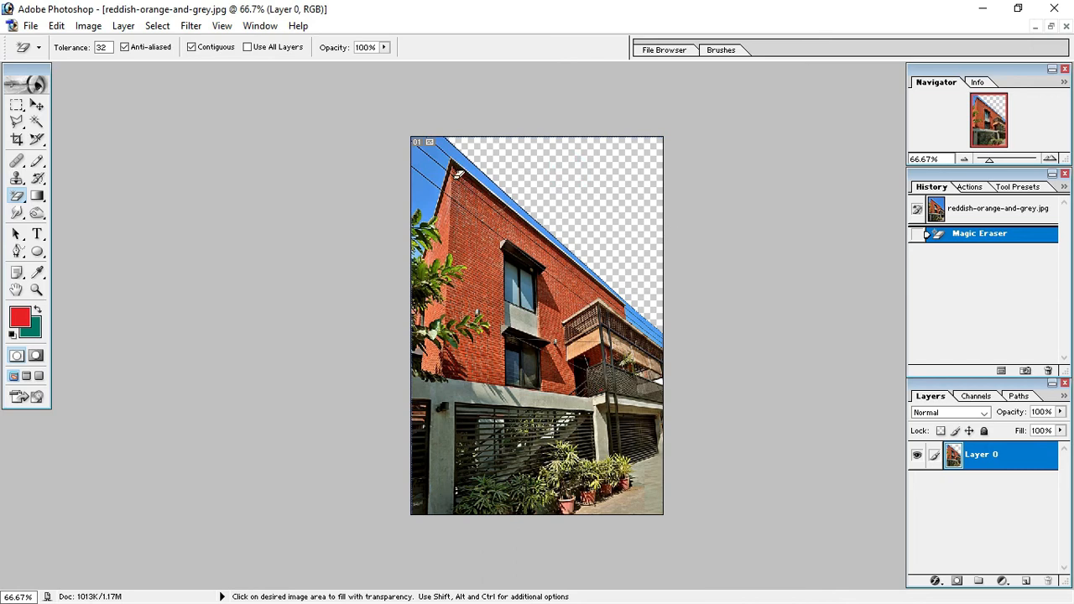
click(434, 168)
click(437, 180)
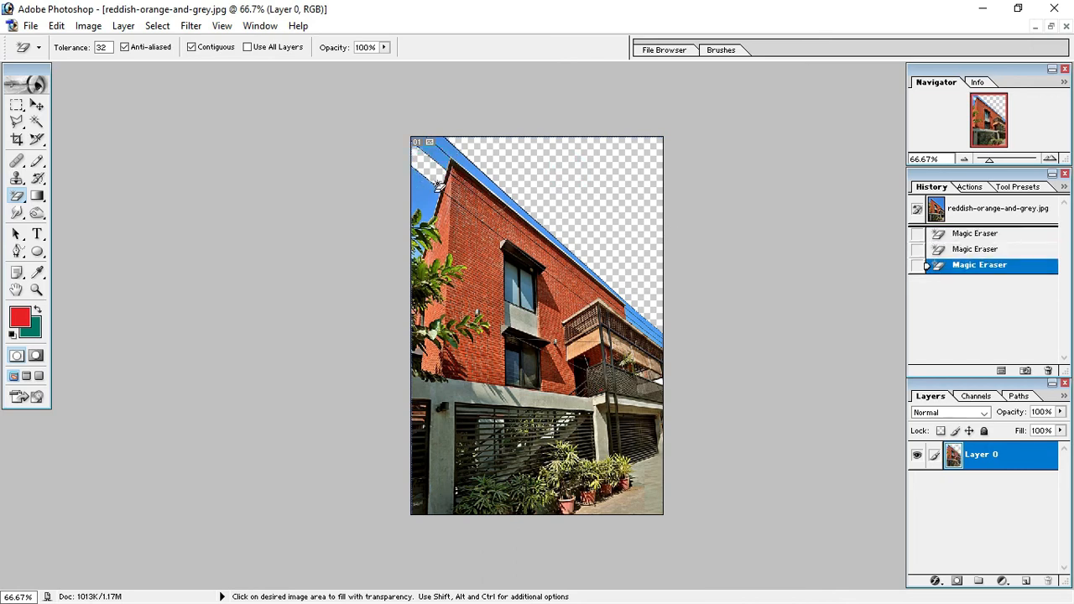
click(430, 189)
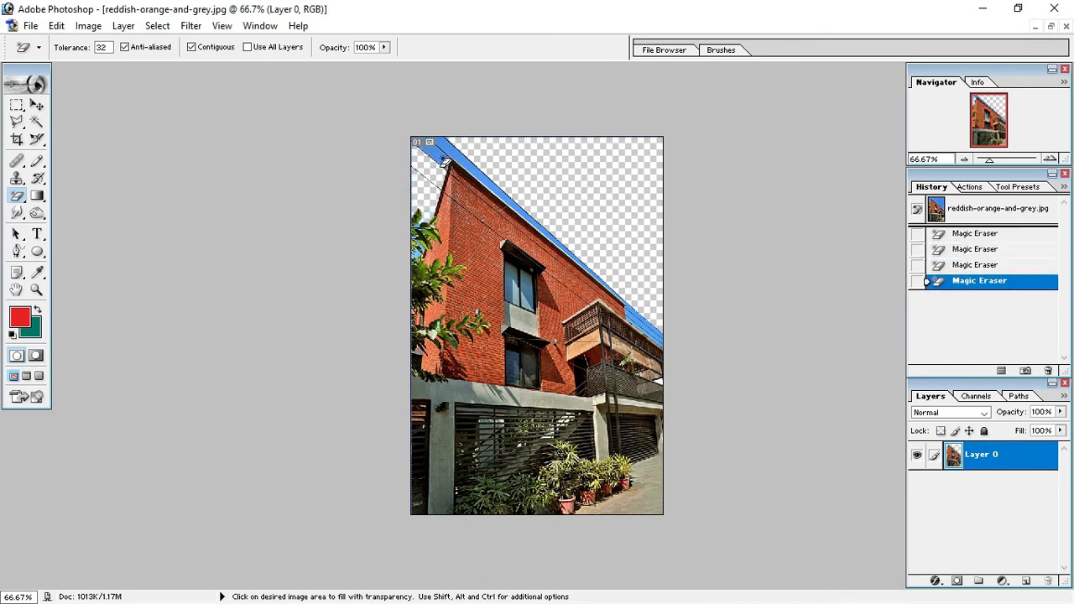
click(444, 163)
click(453, 157)
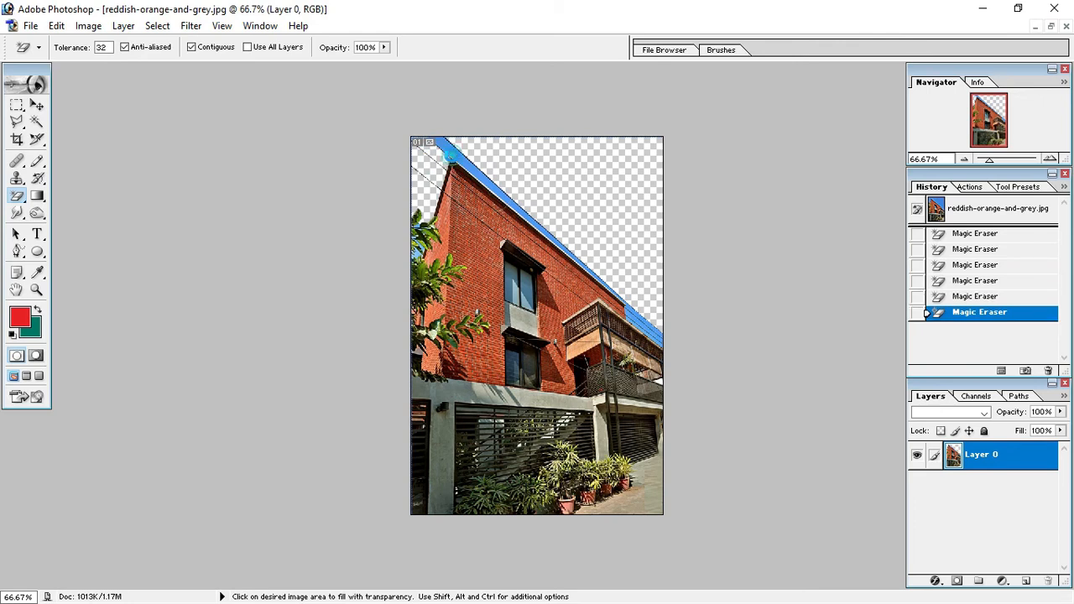
Erase the remaining blue strips between the cables and the balcony roof with the Magic Eraser.
scroll(637, 320, down, 1)
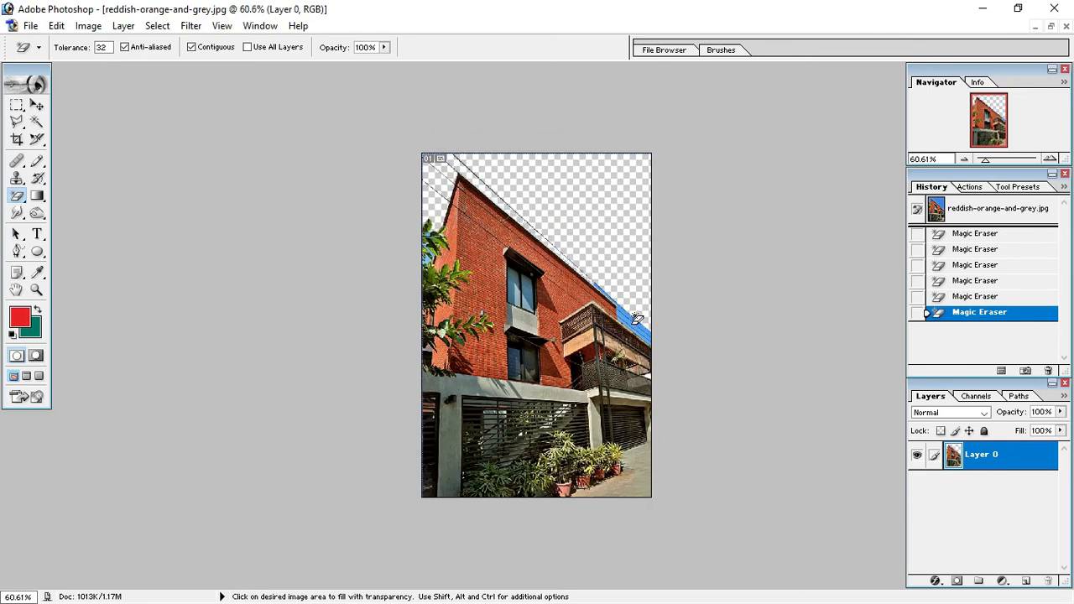
scroll(635, 314, up, 2)
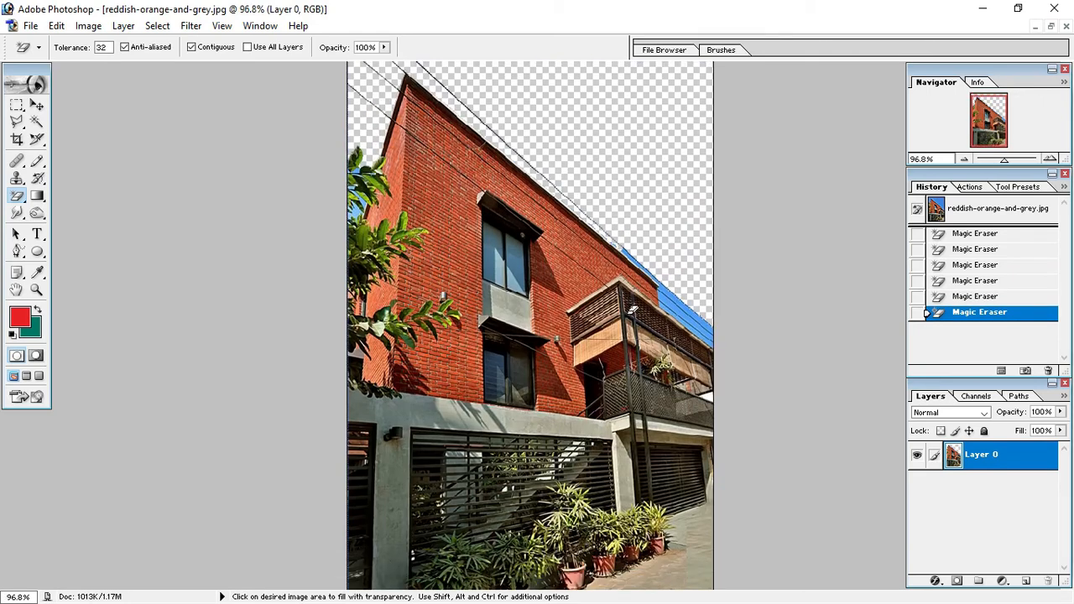
click(675, 308)
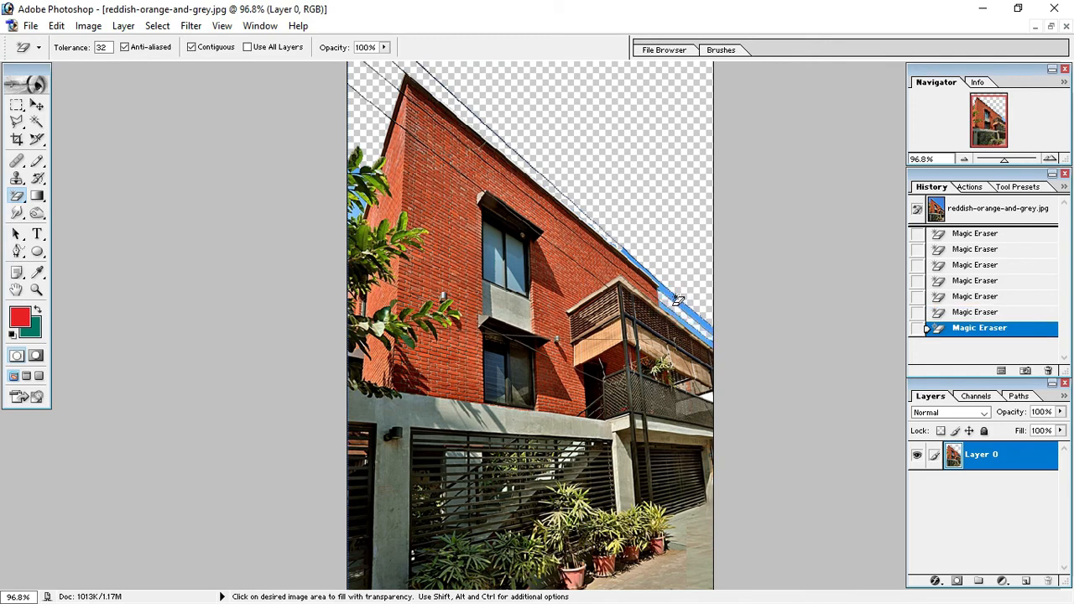
click(675, 302)
click(671, 298)
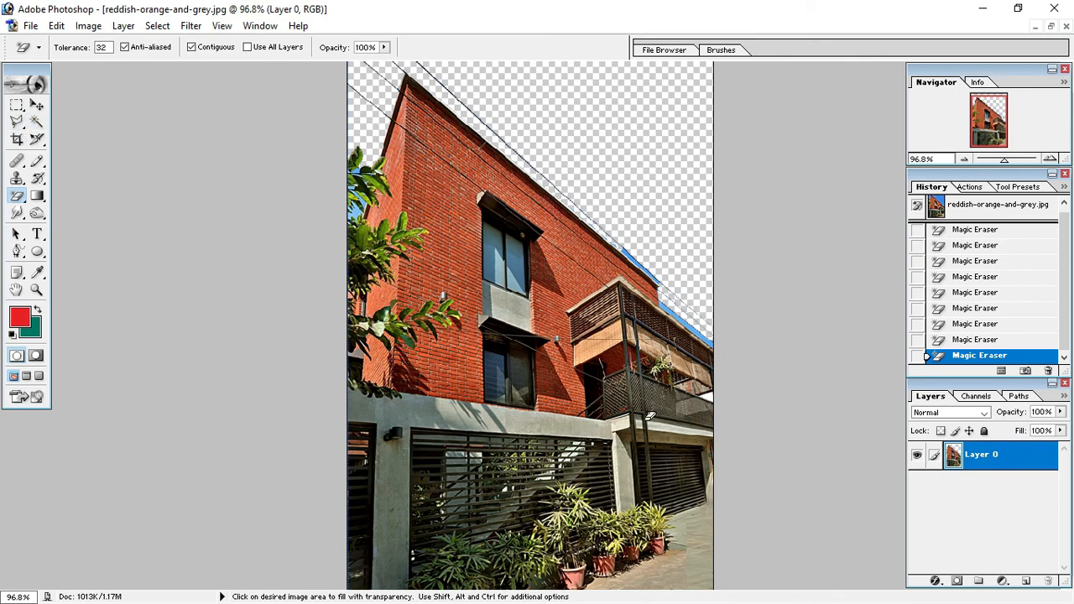
click(687, 326)
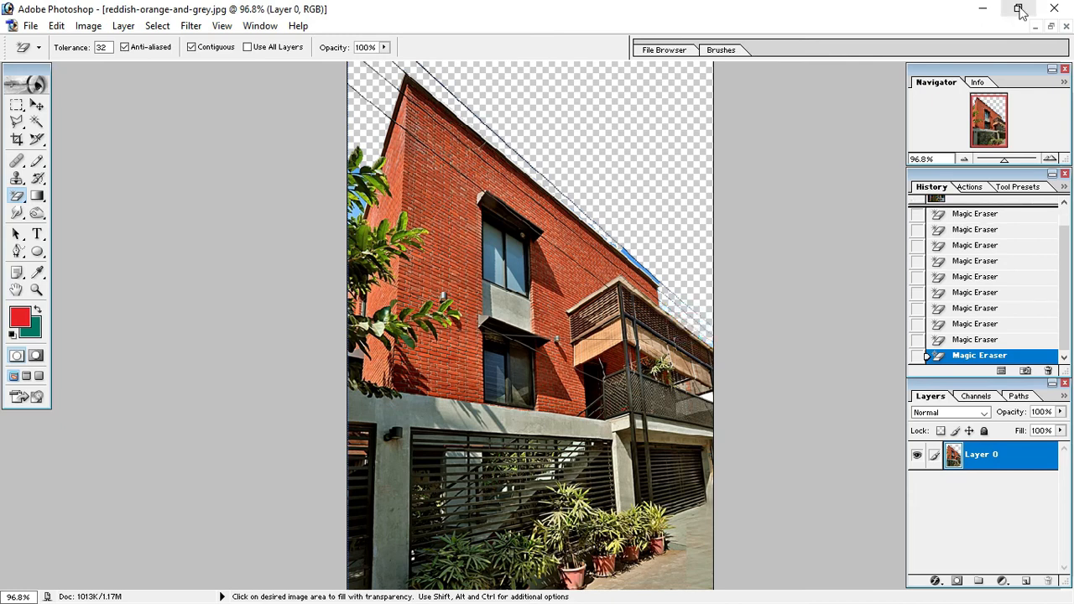
Close the building photo without saving and open the portrait photo IMG_20220307_145549.jpg from the Desktop.
click(1065, 26)
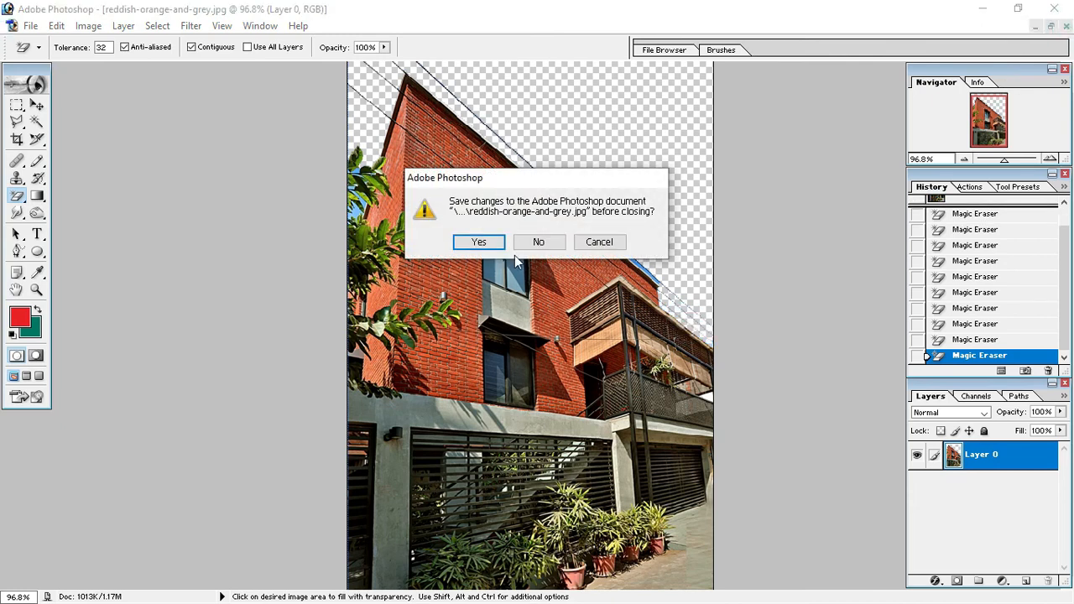
click(538, 244)
double_click(398, 355)
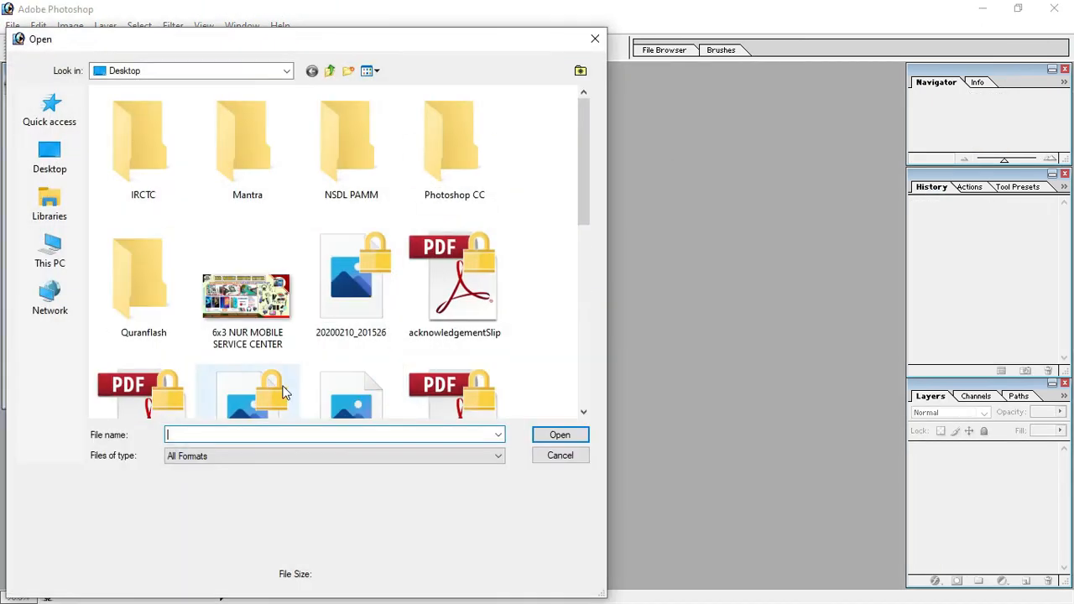
double_click(230, 390)
Erase the sky behind the man in the portrait with the Magic Eraser at tolerance 32.
key(ctrl+plus)
key(ctrl+plus)
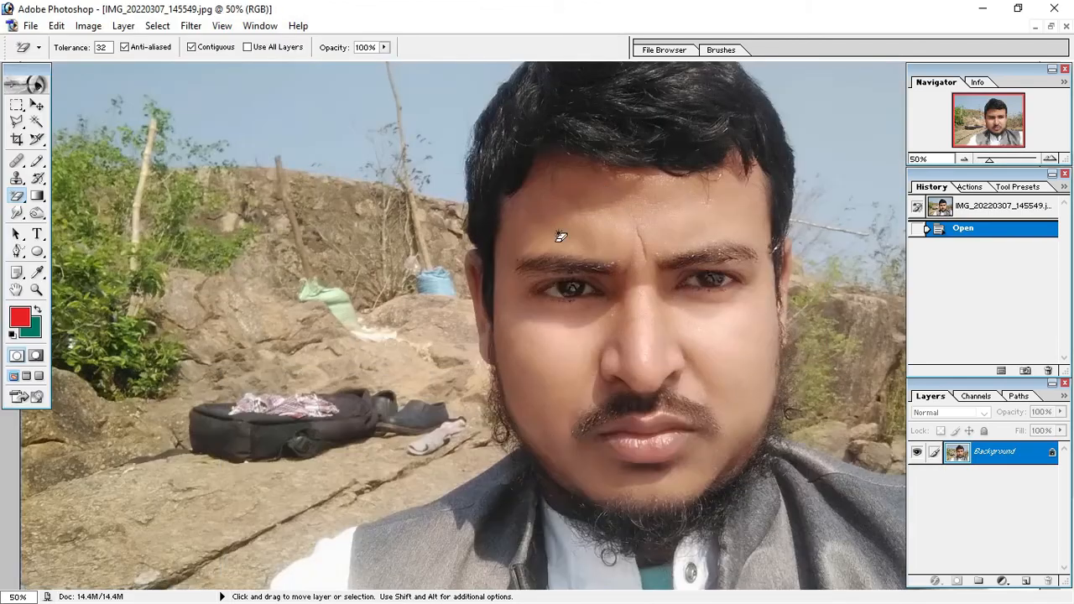
scroll(468, 313, up, 3)
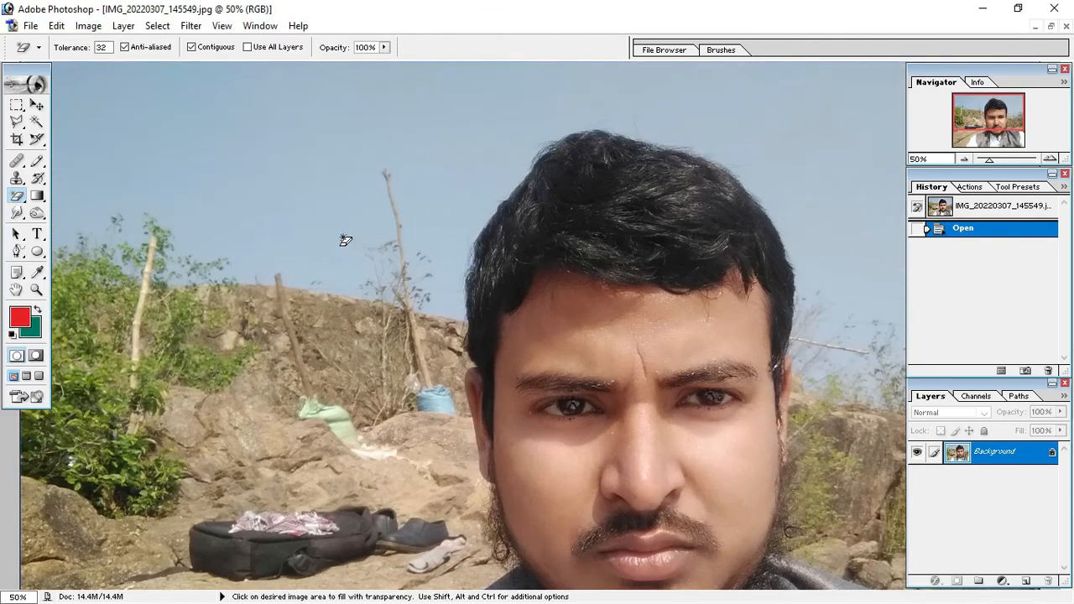
key(ctrl+minus)
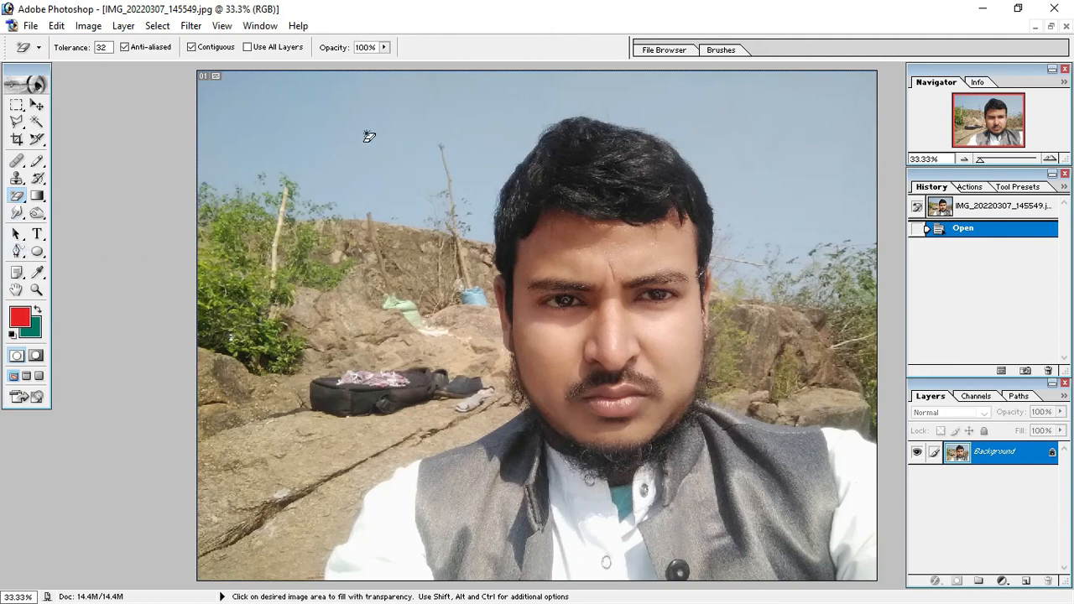
click(17, 195)
click(111, 226)
click(347, 124)
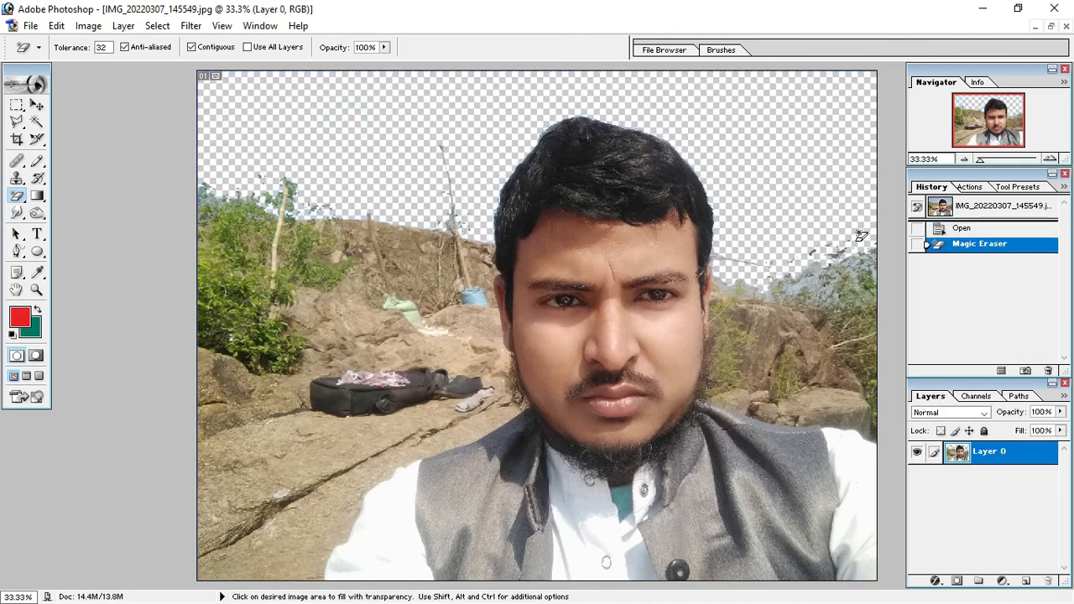
Erase the white fabric of both shirt sleeves and the shirt front with the Magic Eraser.
scroll(569, 271, up, 1)
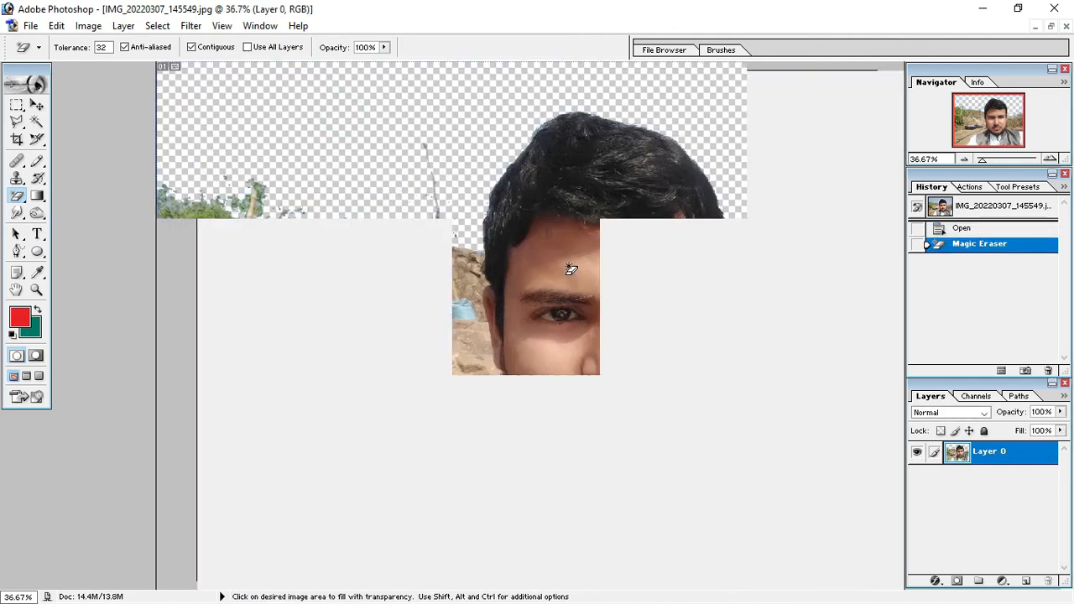
click(377, 487)
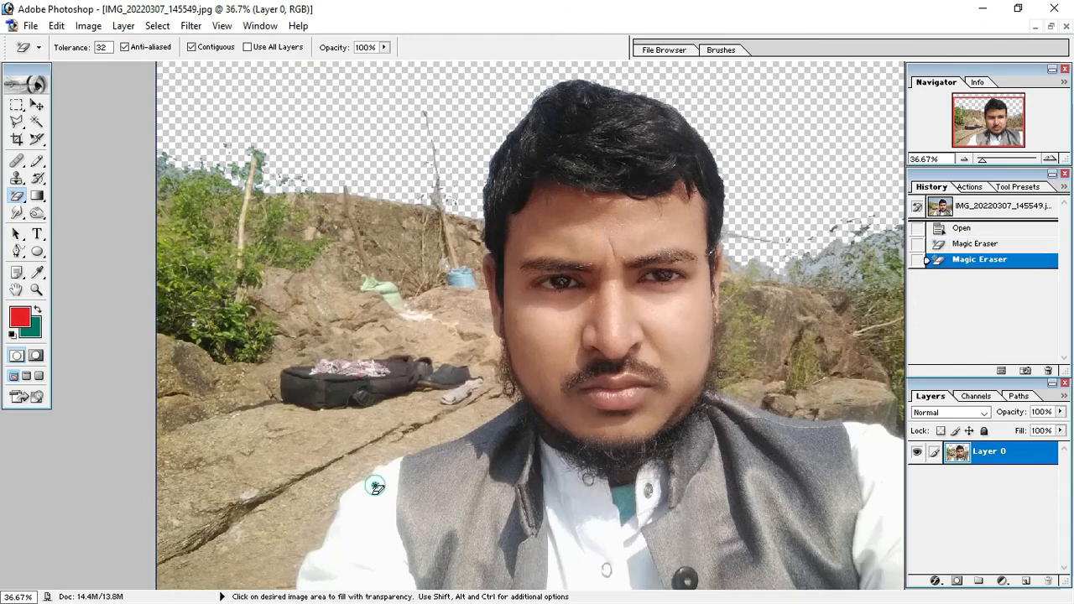
click(611, 535)
click(880, 468)
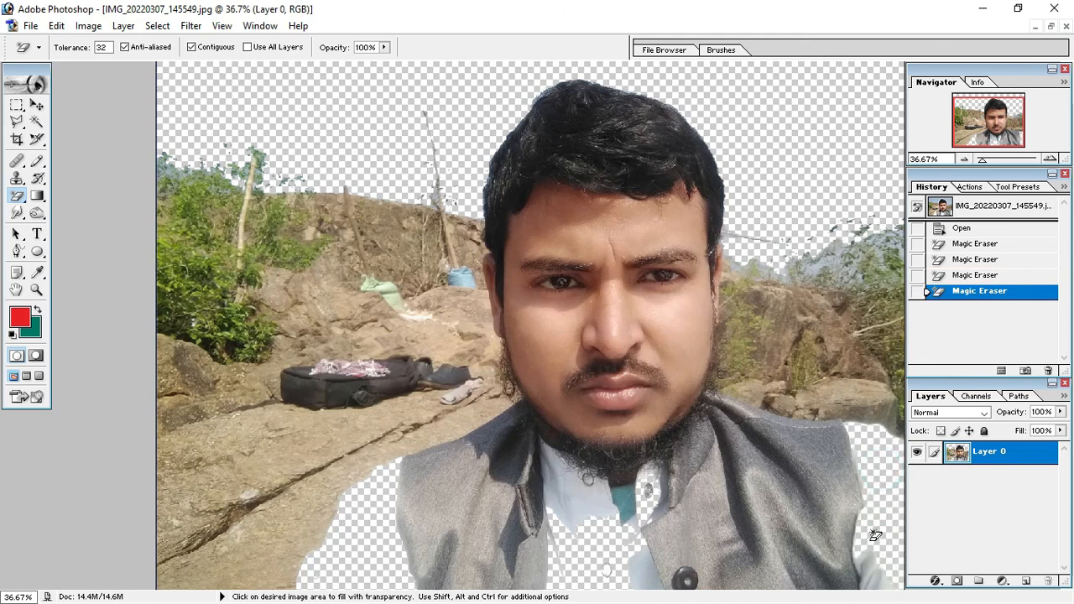